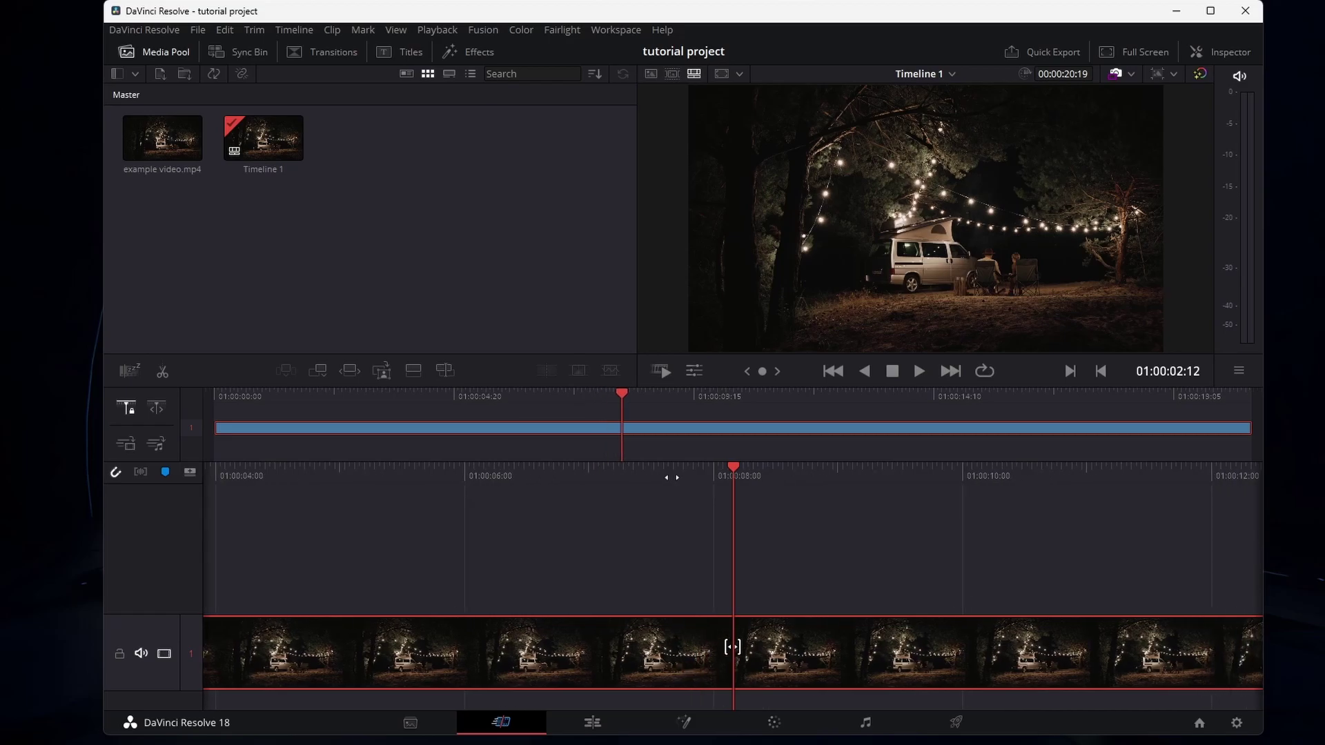
Step: Turn off Use Project Settings for Timeline 1 and keep its resolution at 1920 x 1080 HD
{"action": "left_click", "coordinate": [272, 142]}
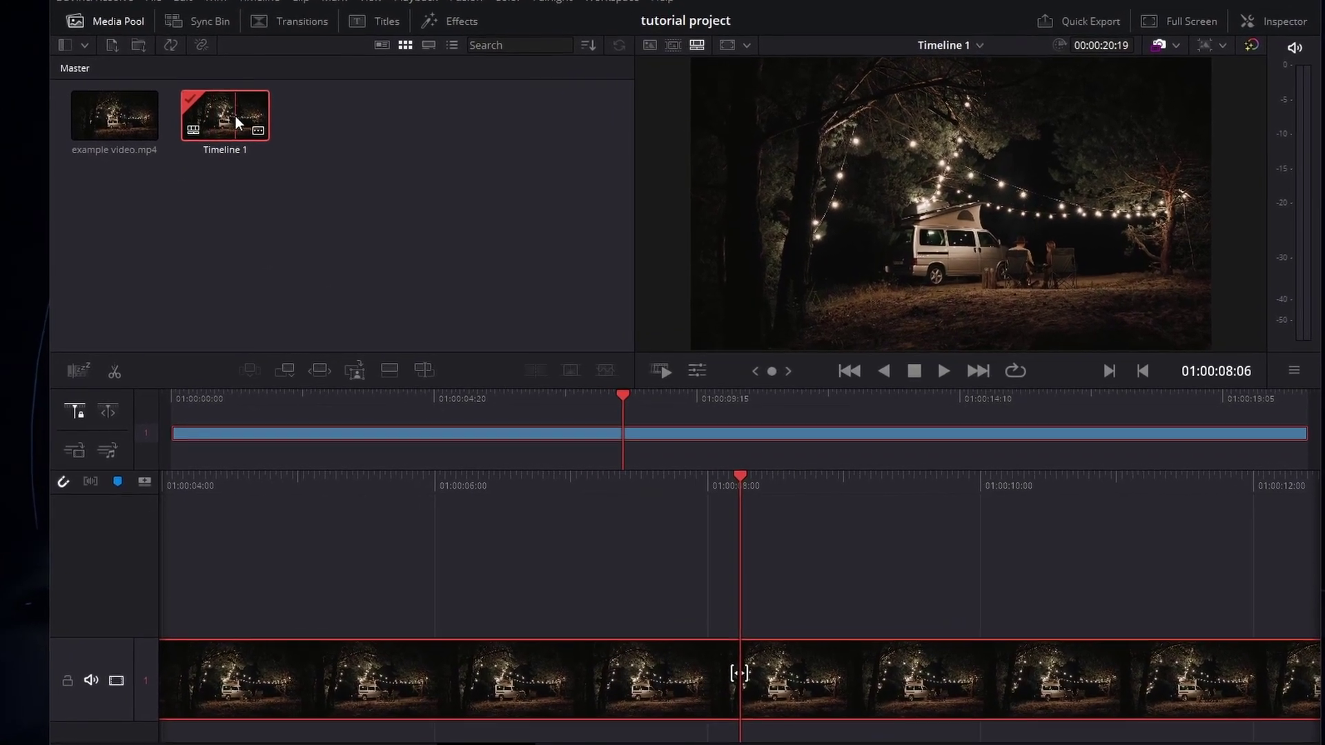
{"action": "right_click", "coordinate": [235, 118]}
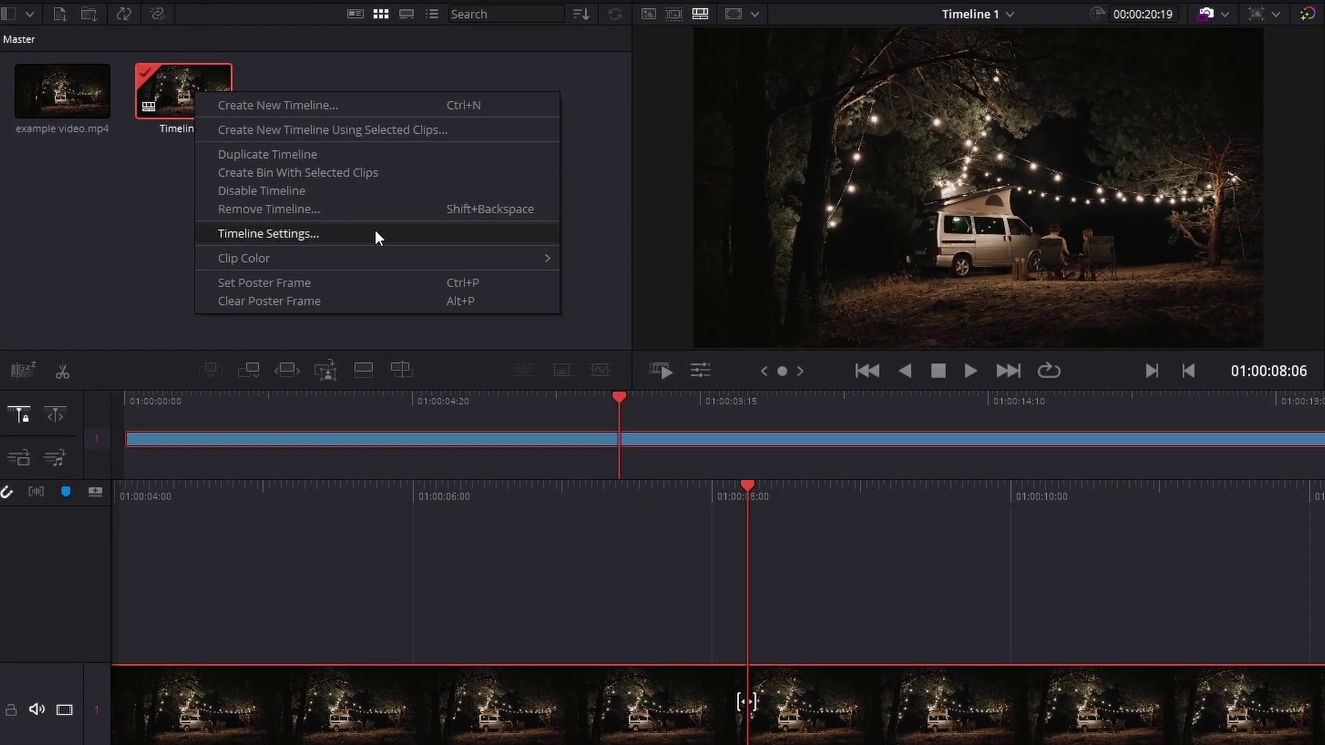
{"action": "left_click", "coordinate": [376, 234]}
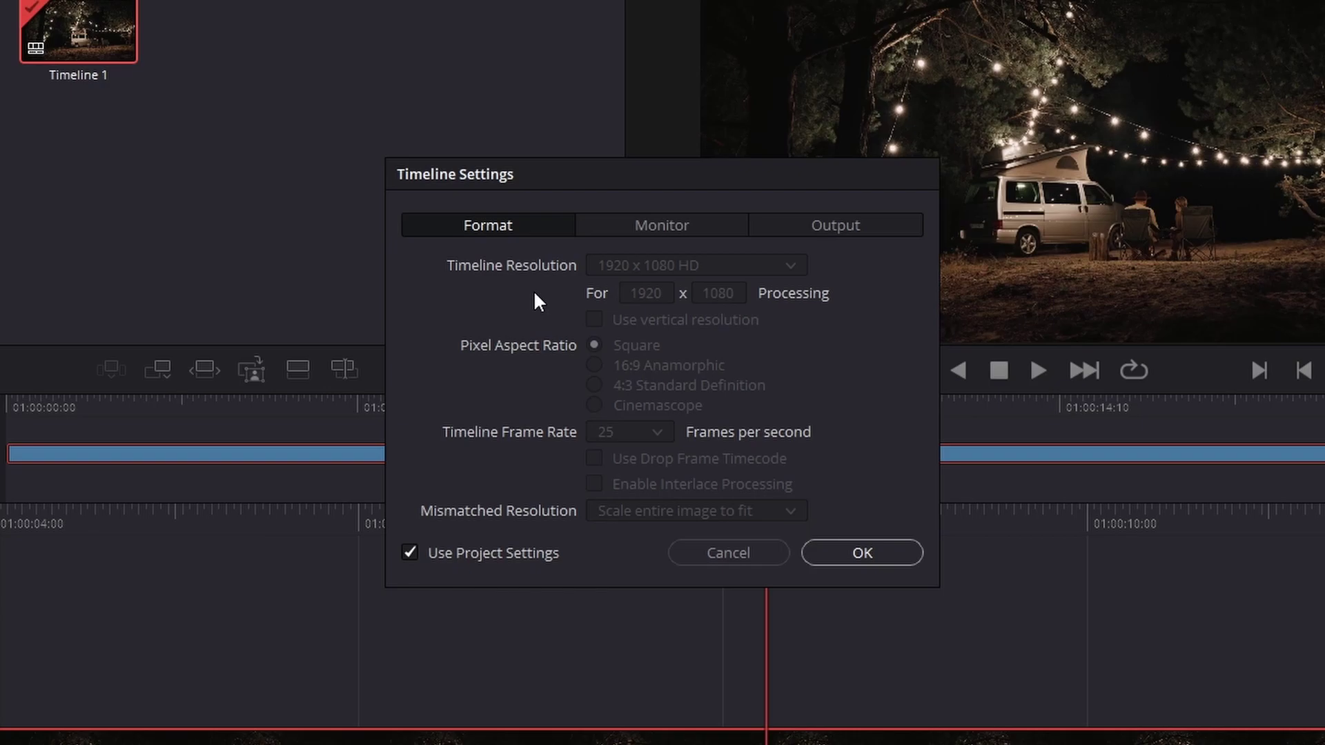
{"action": "left_click", "coordinate": [411, 552]}
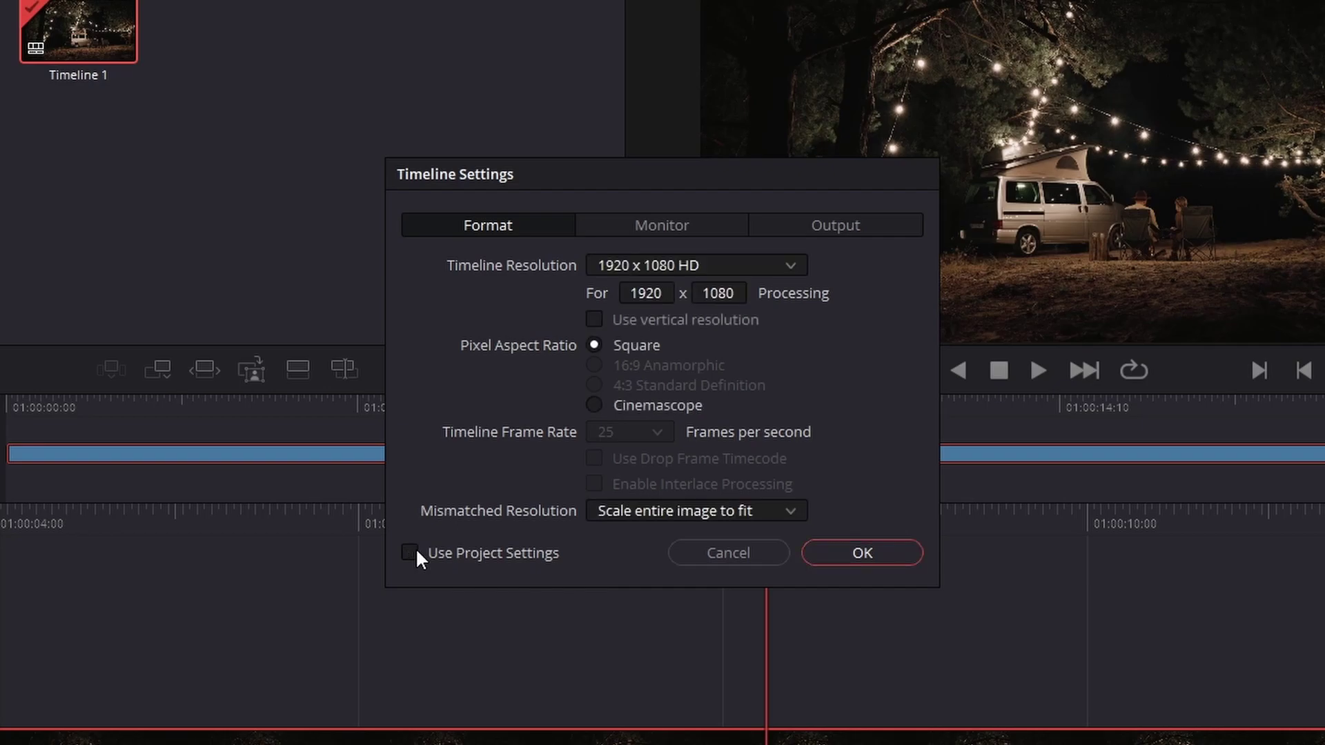
{"action": "left_click", "coordinate": [792, 265]}
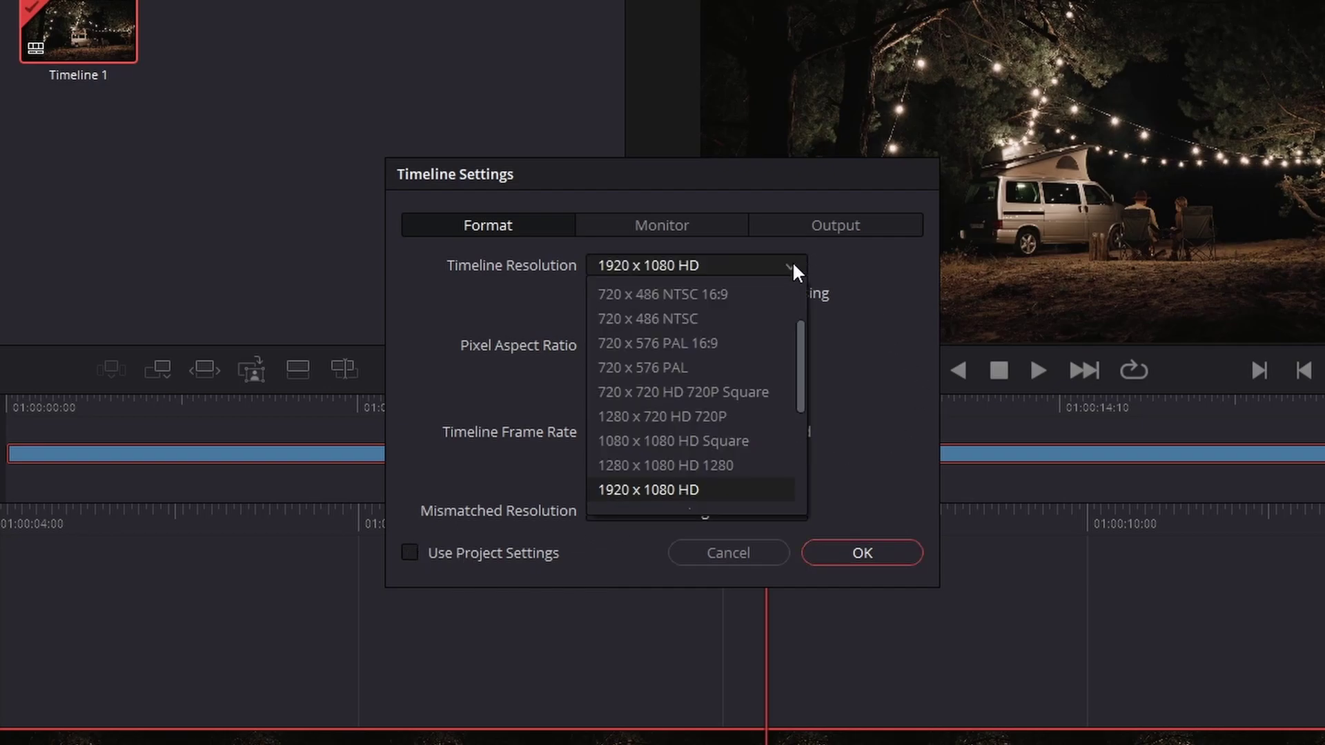
{"action": "left_click_drag", "start_coordinate": [799, 334], "coordinate": [837, 373]}
{"action": "left_click", "coordinate": [837, 379]}
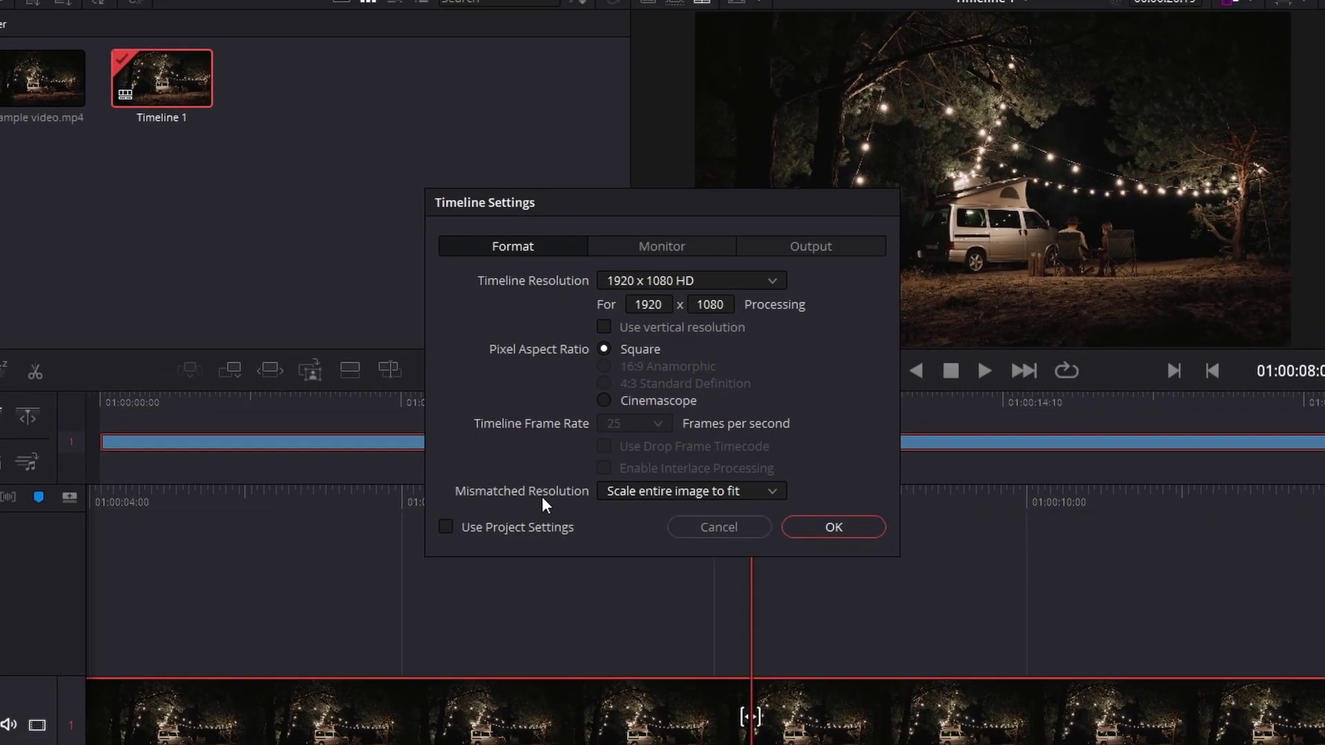
{"action": "left_click", "coordinate": [862, 553]}
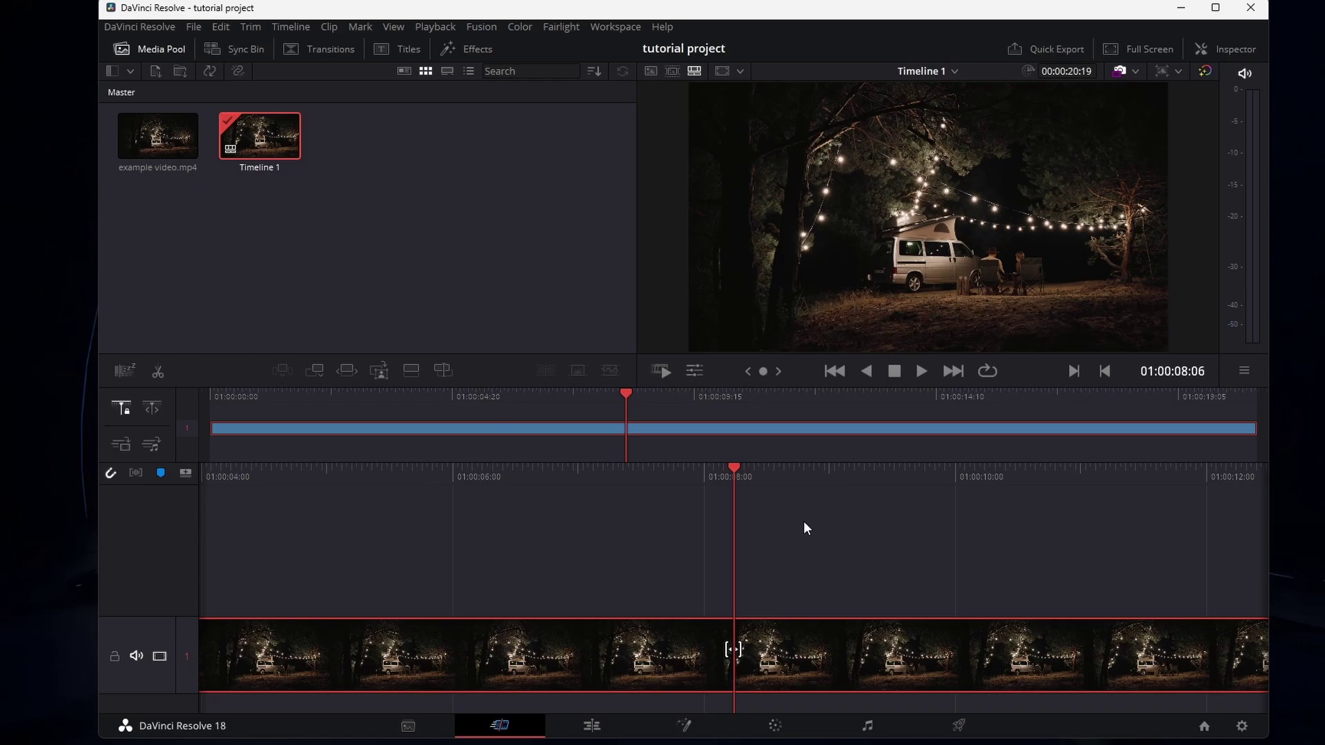
Step: On the Deliver page, browse the render presets and the YouTube preset's resolution options
{"action": "left_click", "coordinate": [959, 726]}
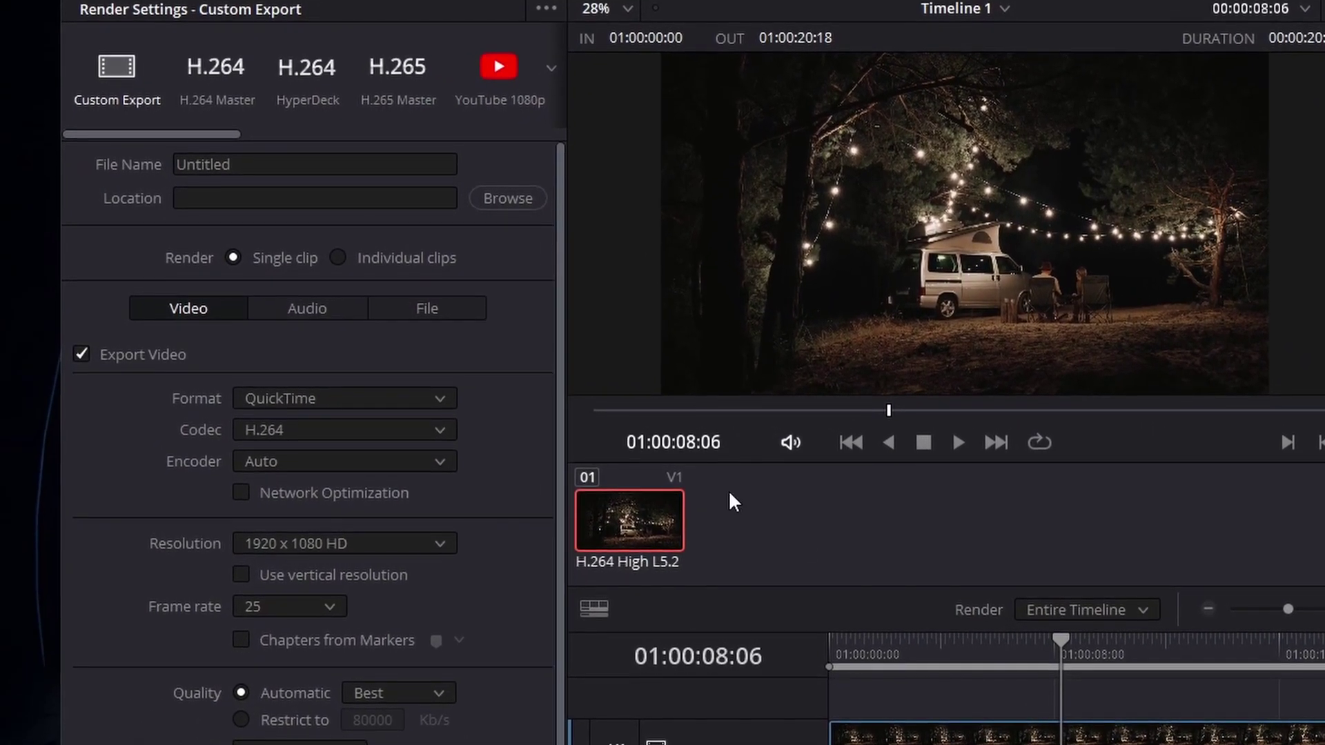
{"action": "left_click_drag", "start_coordinate": [138, 129], "coordinate": [280, 104]}
{"action": "left_click", "coordinate": [319, 44]}
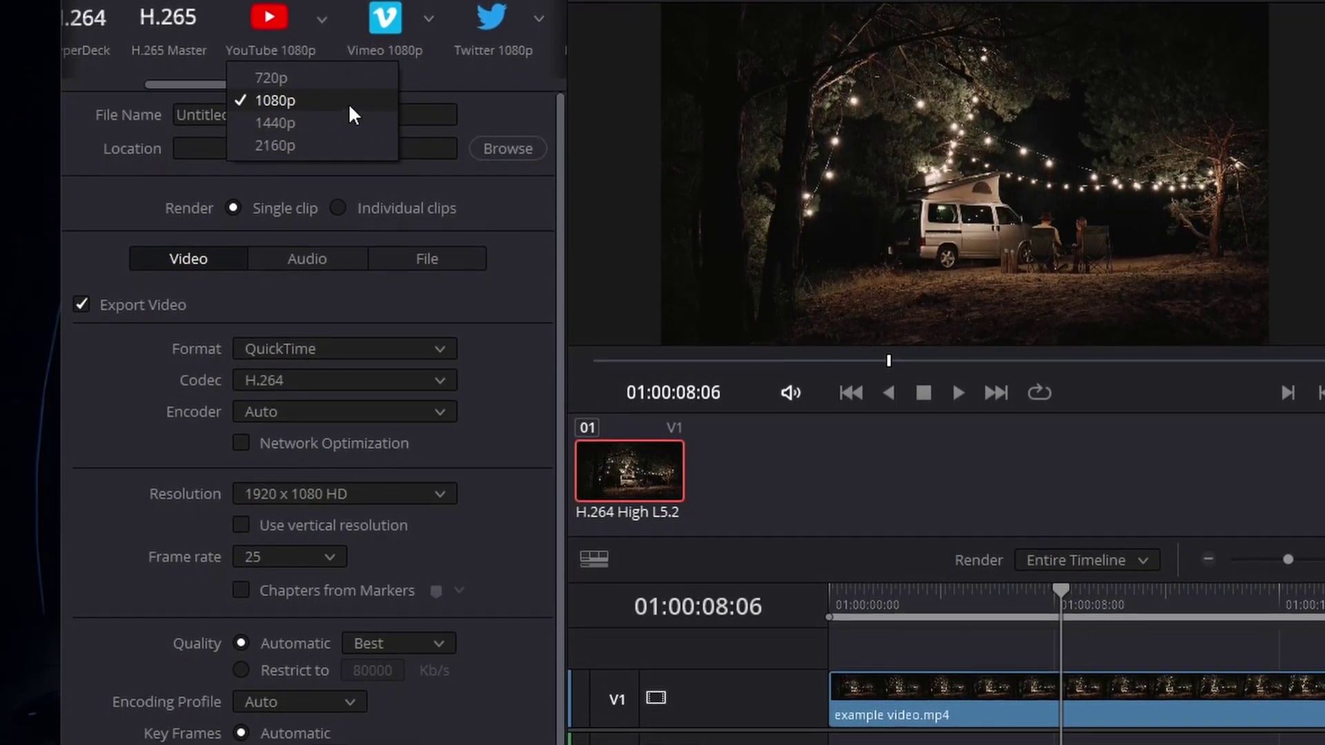
{"action": "left_click_drag", "start_coordinate": [201, 80], "coordinate": [131, 77]}
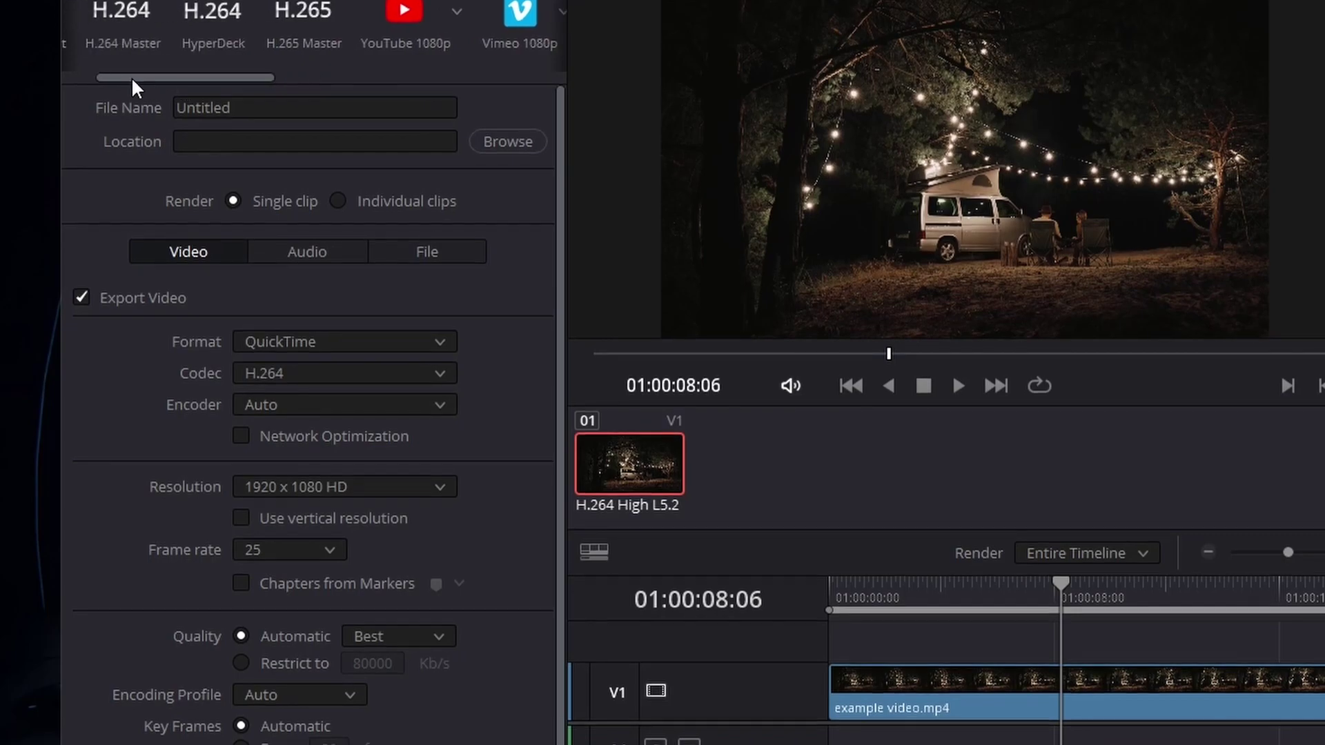
Step: Start a Custom Export with file name 'Tutorial', saved to the Desktop
{"action": "left_click", "coordinate": [107, 38]}
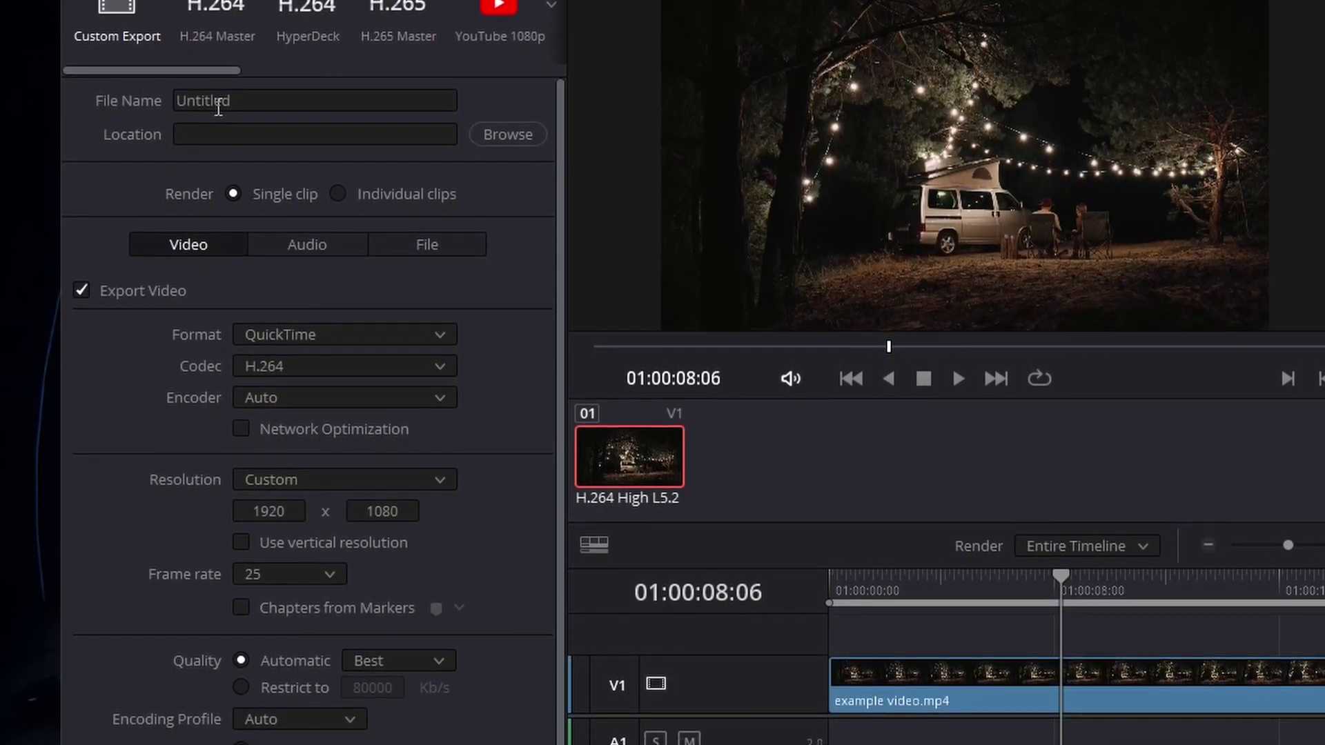
{"action": "left_click_drag", "start_coordinate": [228, 104], "coordinate": [160, 102]}
{"action": "type", "text": "Tuto"}
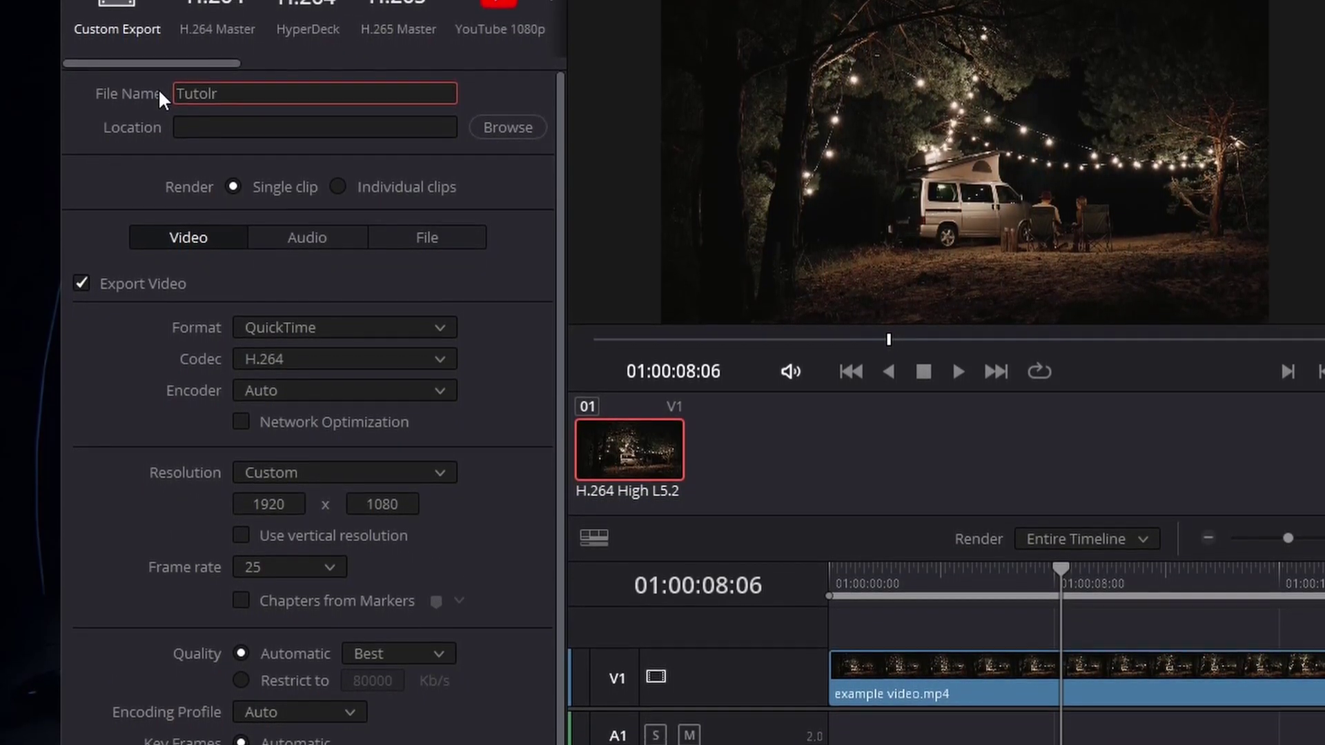
{"action": "type", "text": "rial"}
{"action": "key", "text": "Tab"}
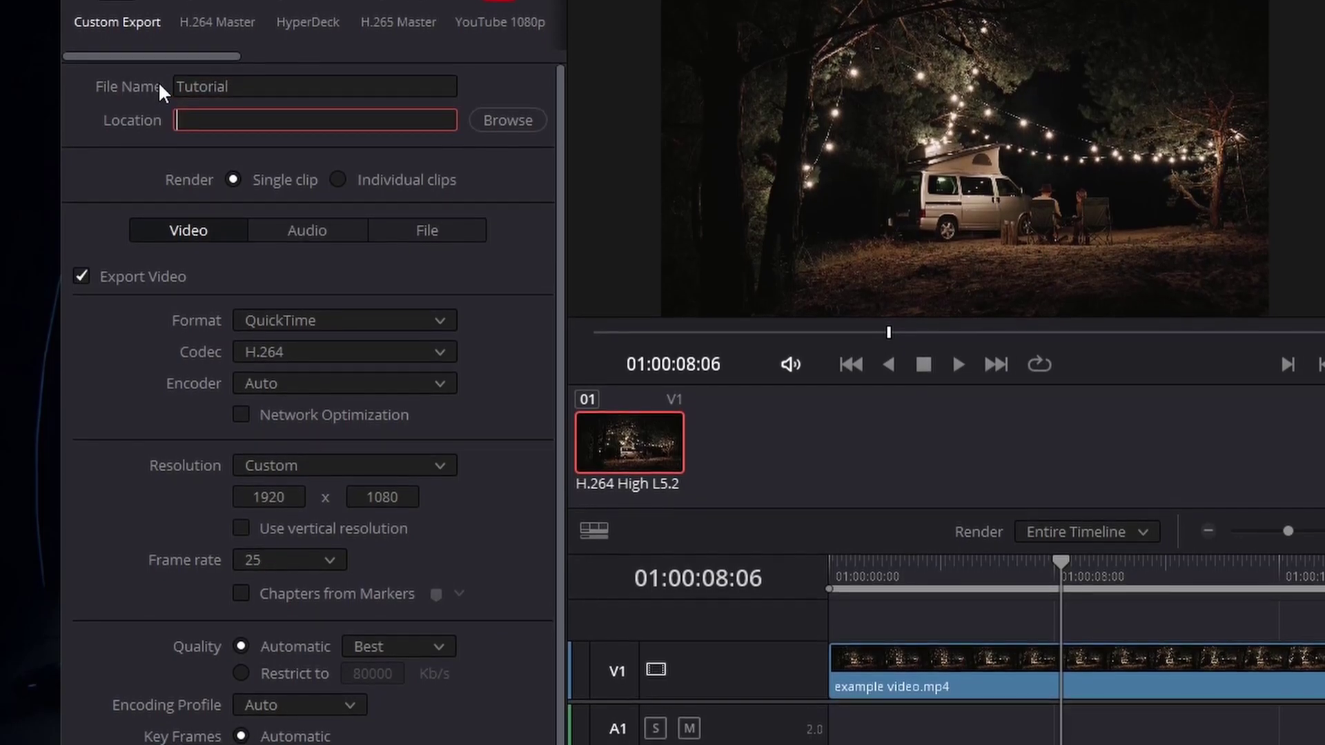
{"action": "left_click", "coordinate": [511, 120]}
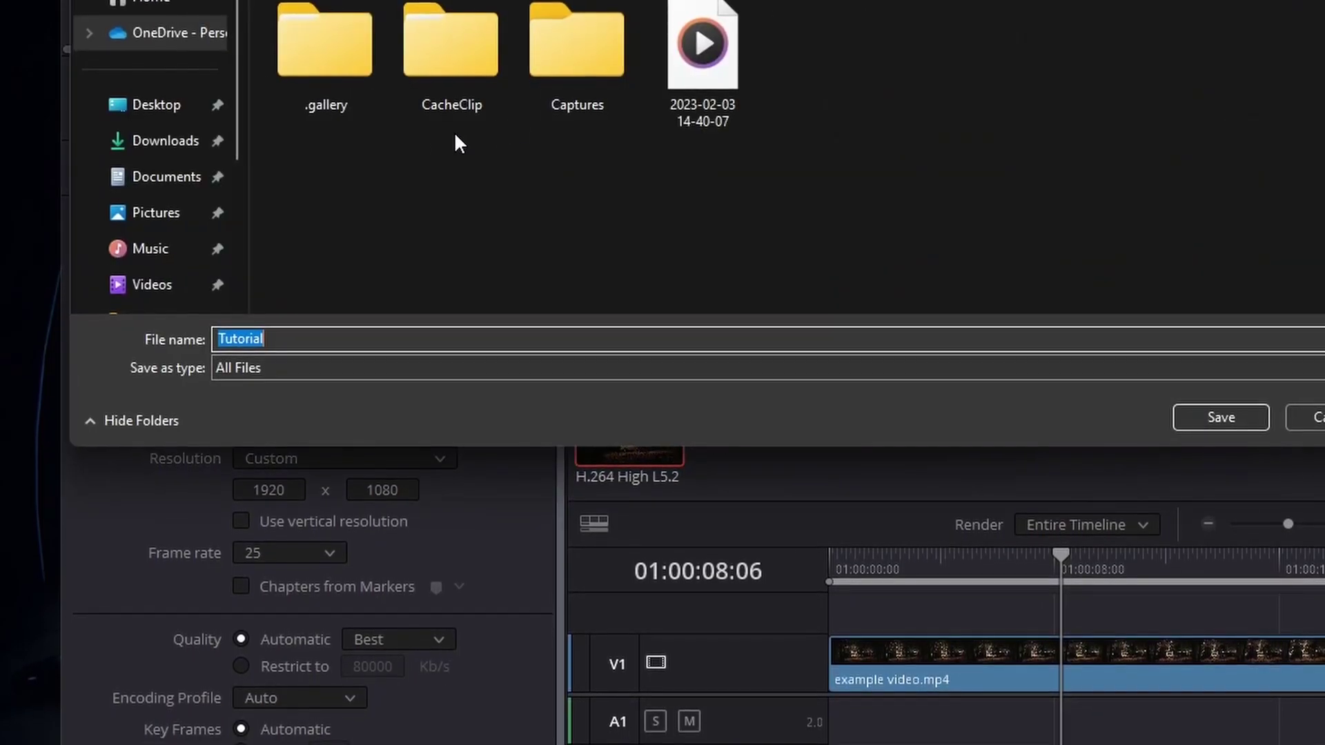
{"action": "left_click", "coordinate": [183, 113]}
{"action": "left_click", "coordinate": [1214, 414]}
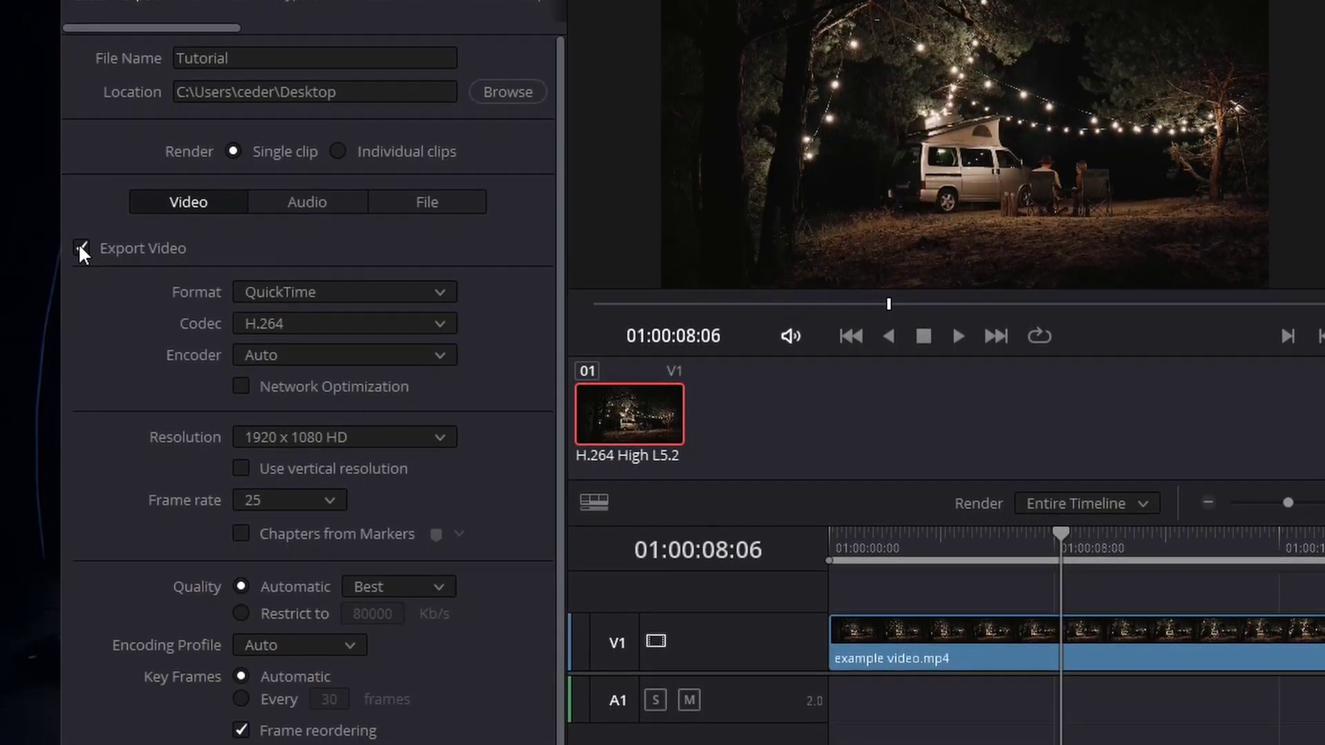
Step: Set the export format to MP4, with H.264 codec and Auto encoder
{"action": "left_click", "coordinate": [305, 289]}
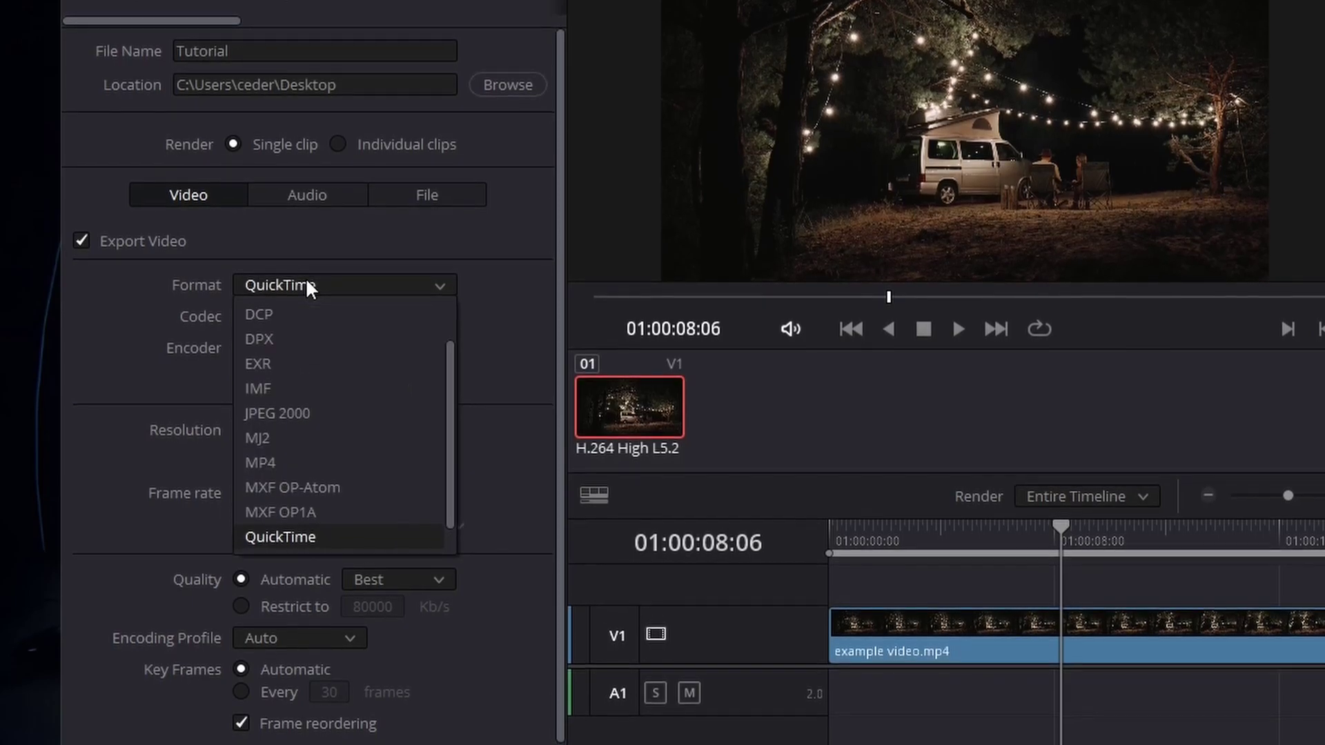
{"action": "left_click", "coordinate": [299, 459]}
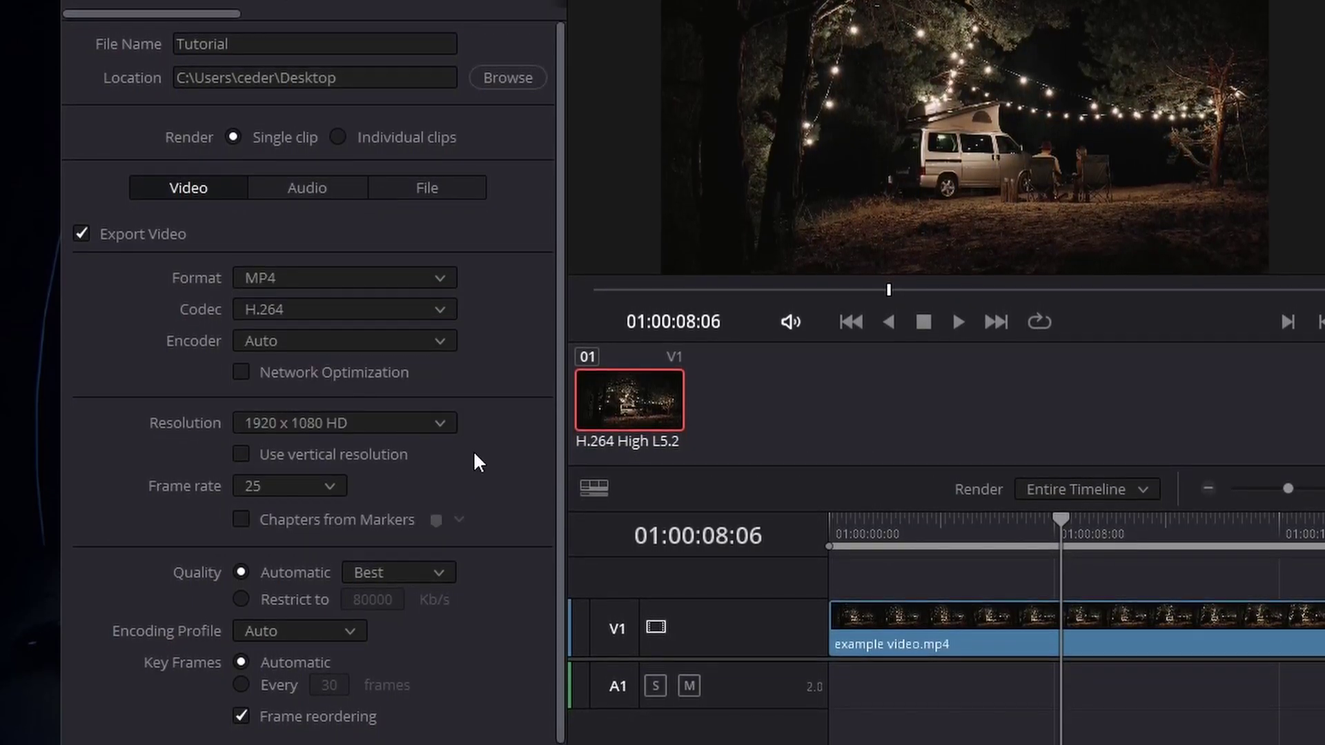
{"action": "scroll", "coordinate": [560, 454], "scroll_direction": "down", "scroll_amount": 1}
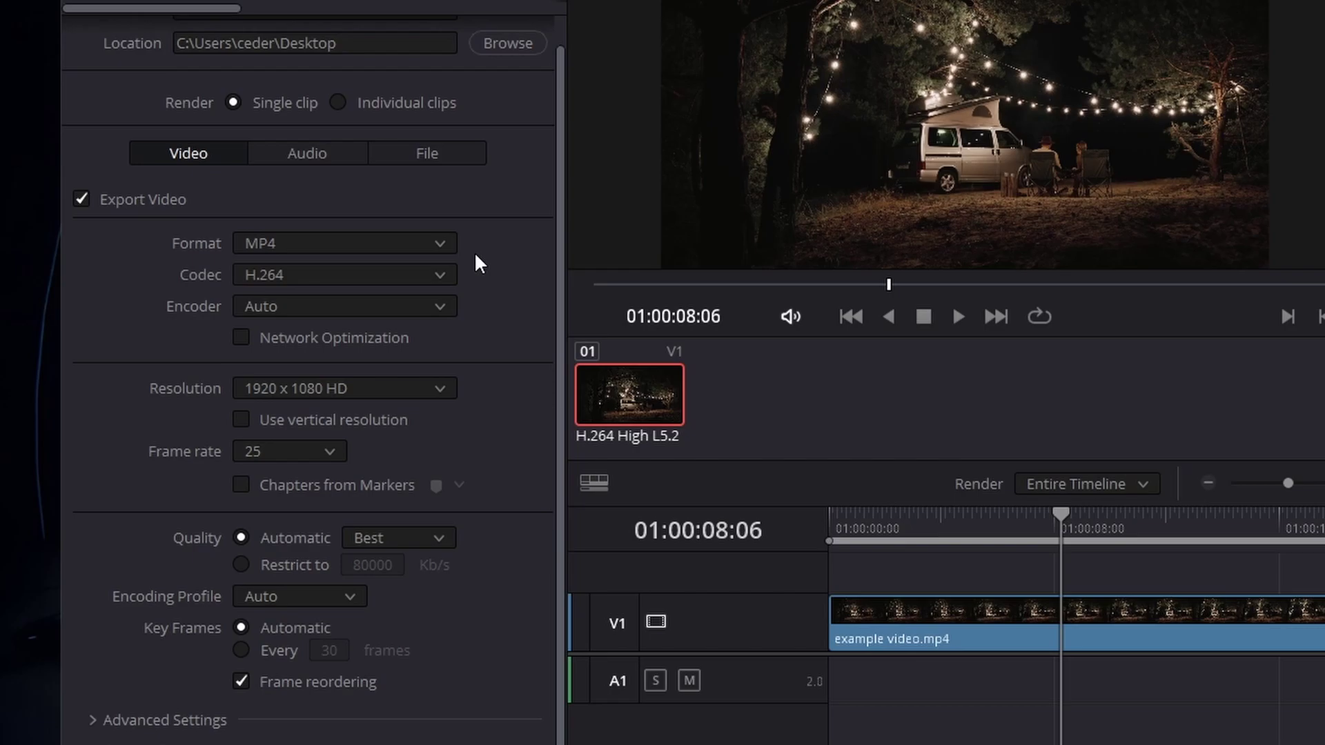
{"action": "left_click", "coordinate": [444, 275]}
{"action": "left_click", "coordinate": [431, 302]}
{"action": "left_click", "coordinate": [432, 307]}
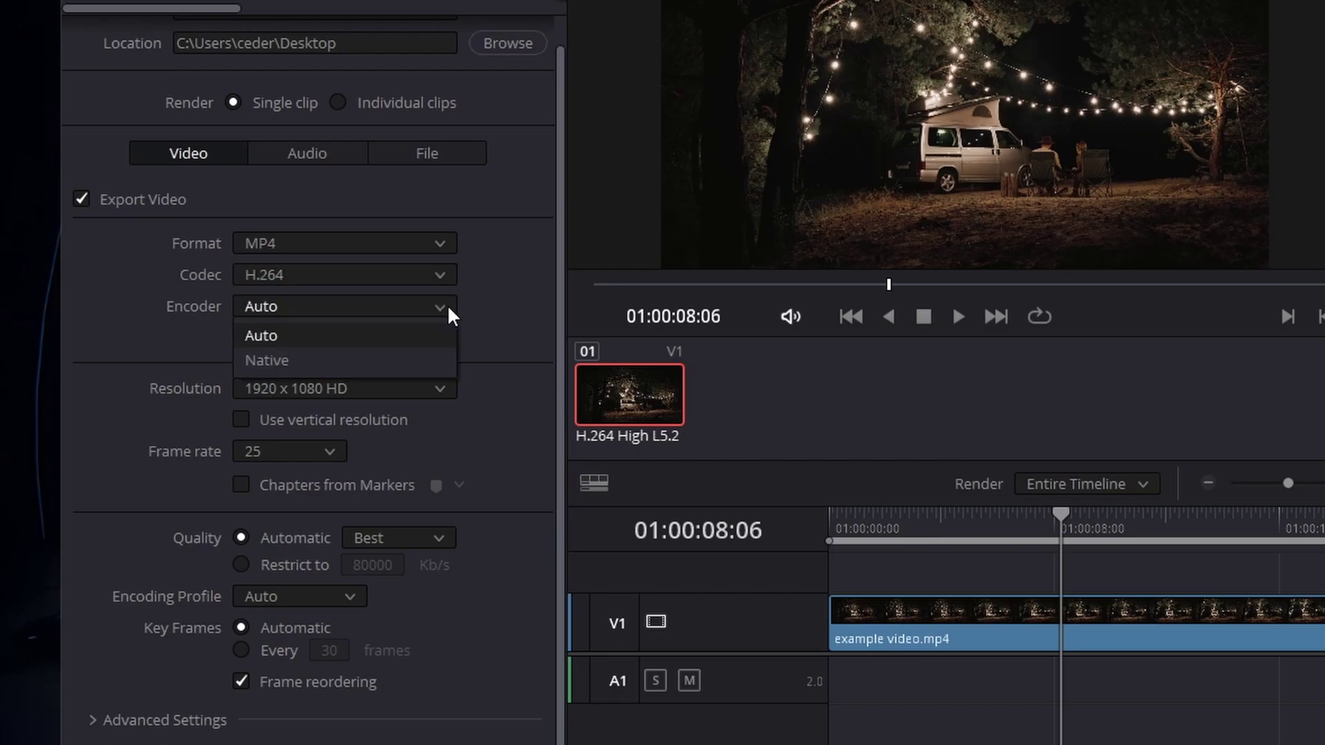
{"action": "left_click", "coordinate": [434, 336]}
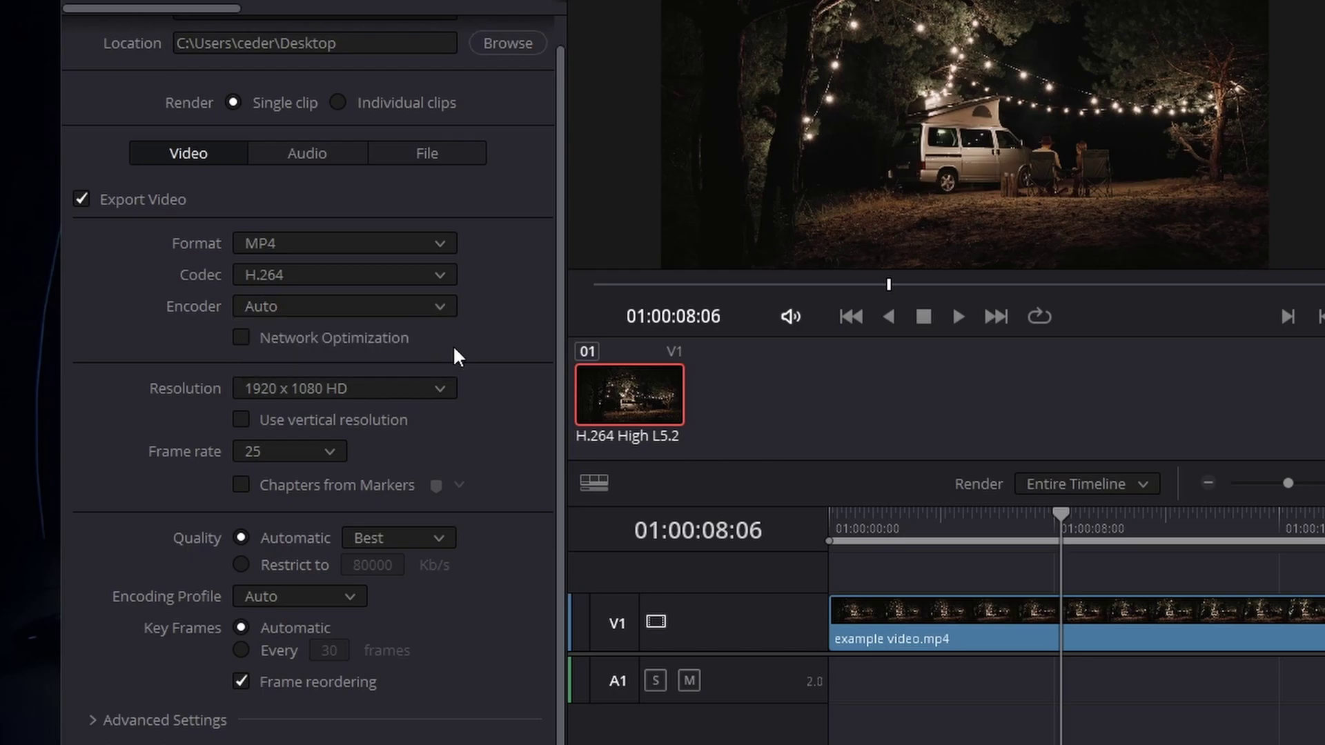
Step: Keep the export resolution at 1920 x 1080 HD
{"action": "left_click", "coordinate": [448, 386]}
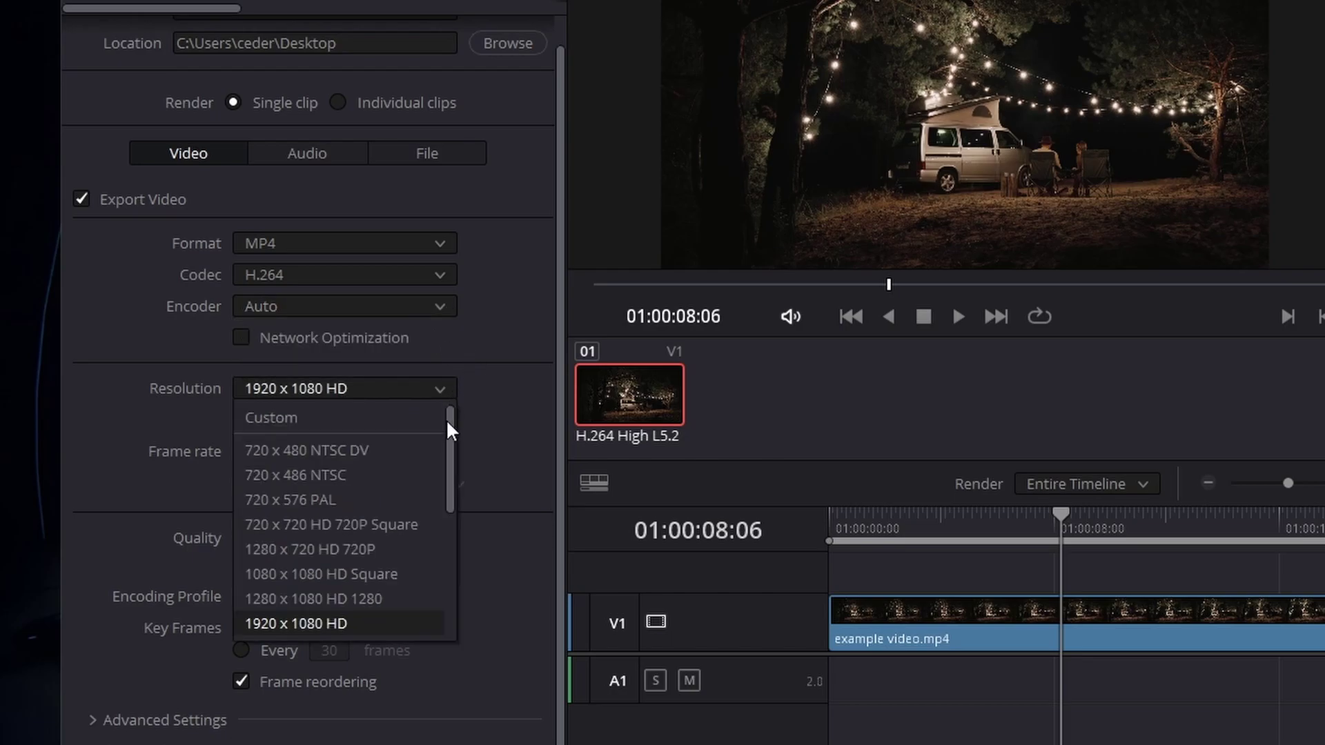
{"action": "left_click_drag", "start_coordinate": [448, 425], "coordinate": [453, 499]}
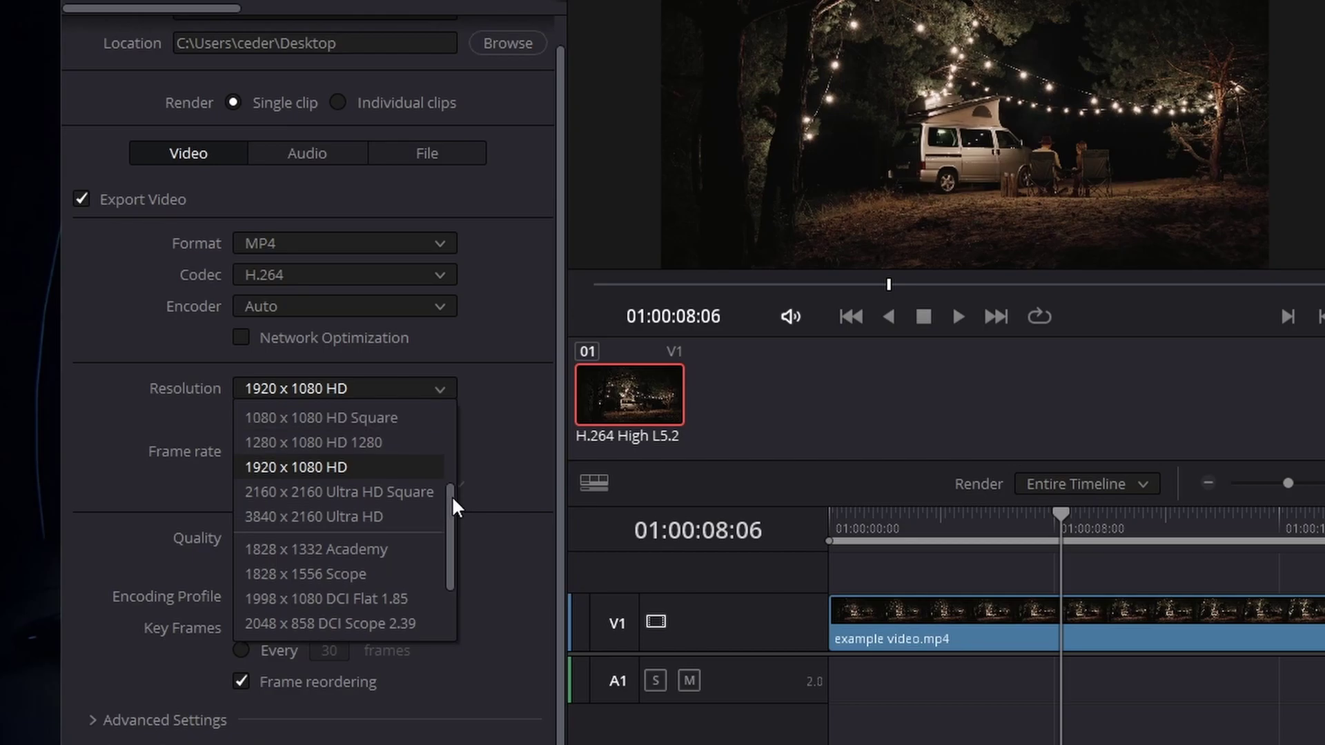
{"action": "left_click", "coordinate": [477, 413]}
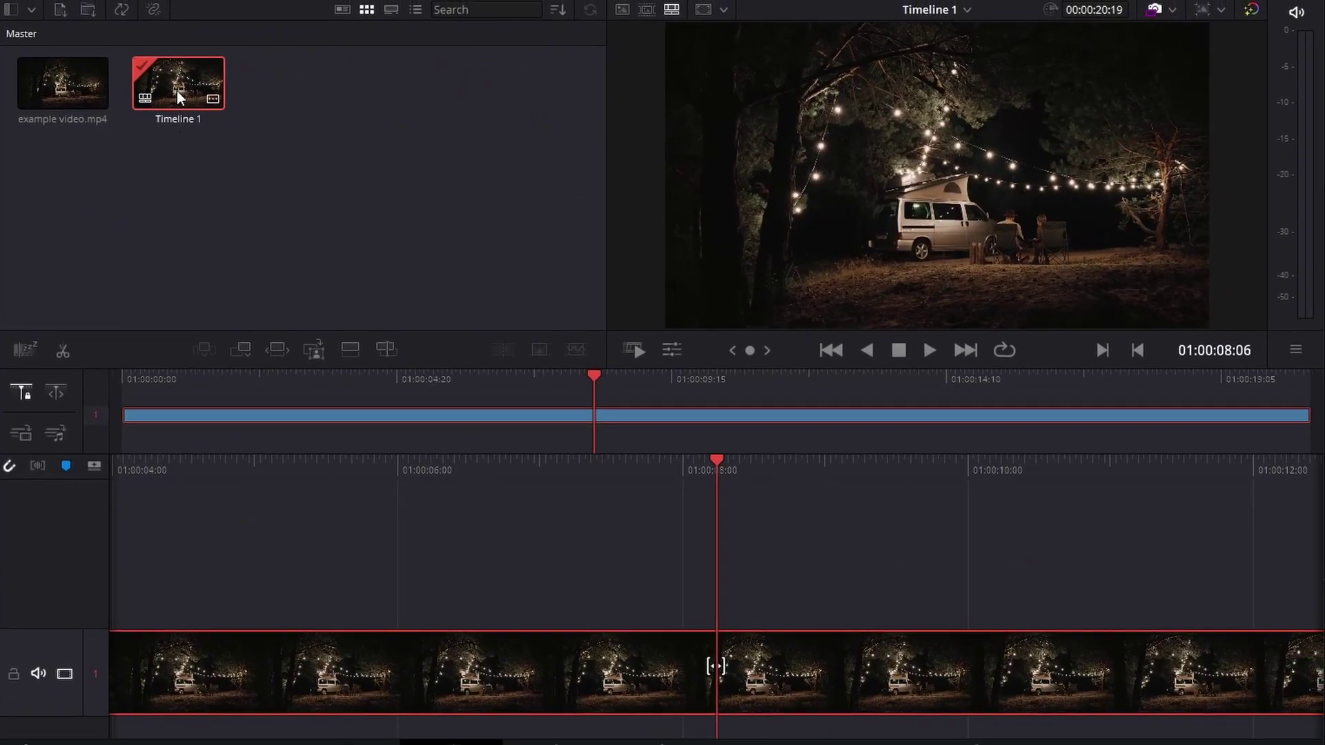
Step: Review Timeline 1's settings and close them unchanged
{"action": "right_click", "coordinate": [177, 90]}
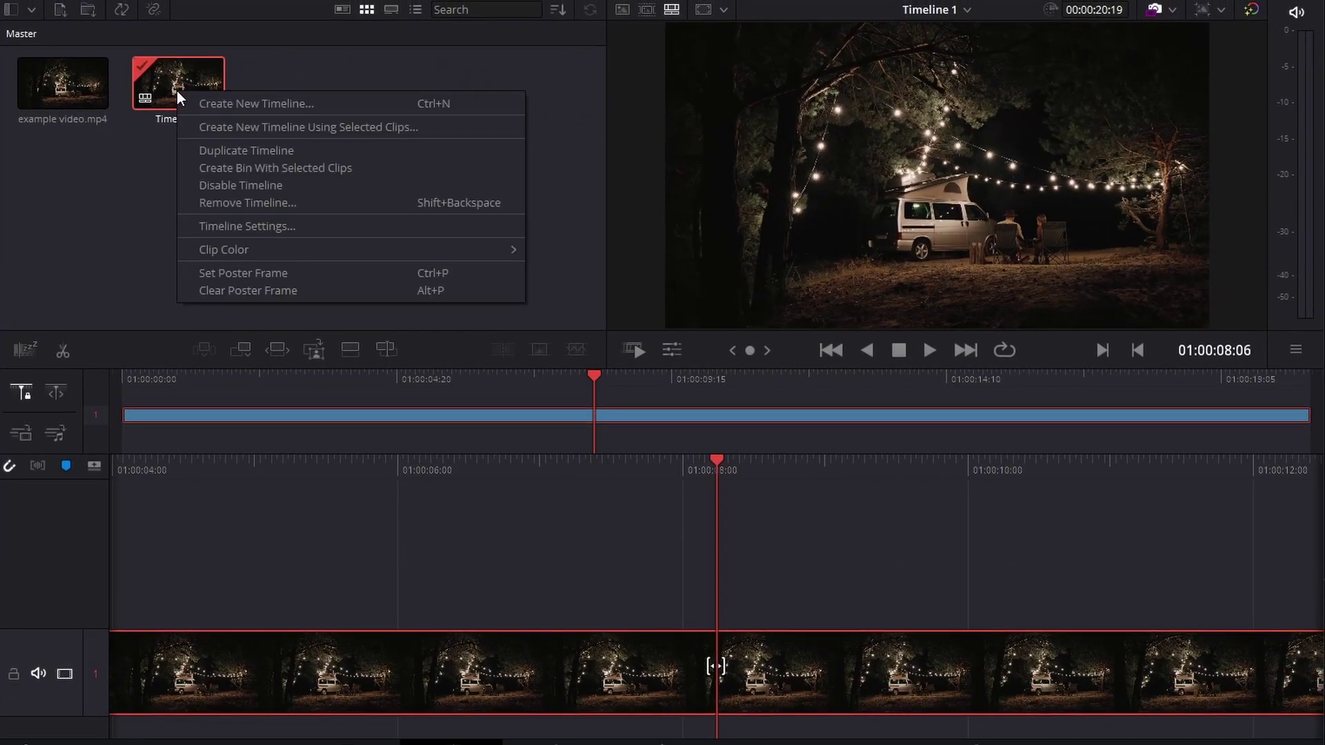
{"action": "left_click", "coordinate": [200, 221]}
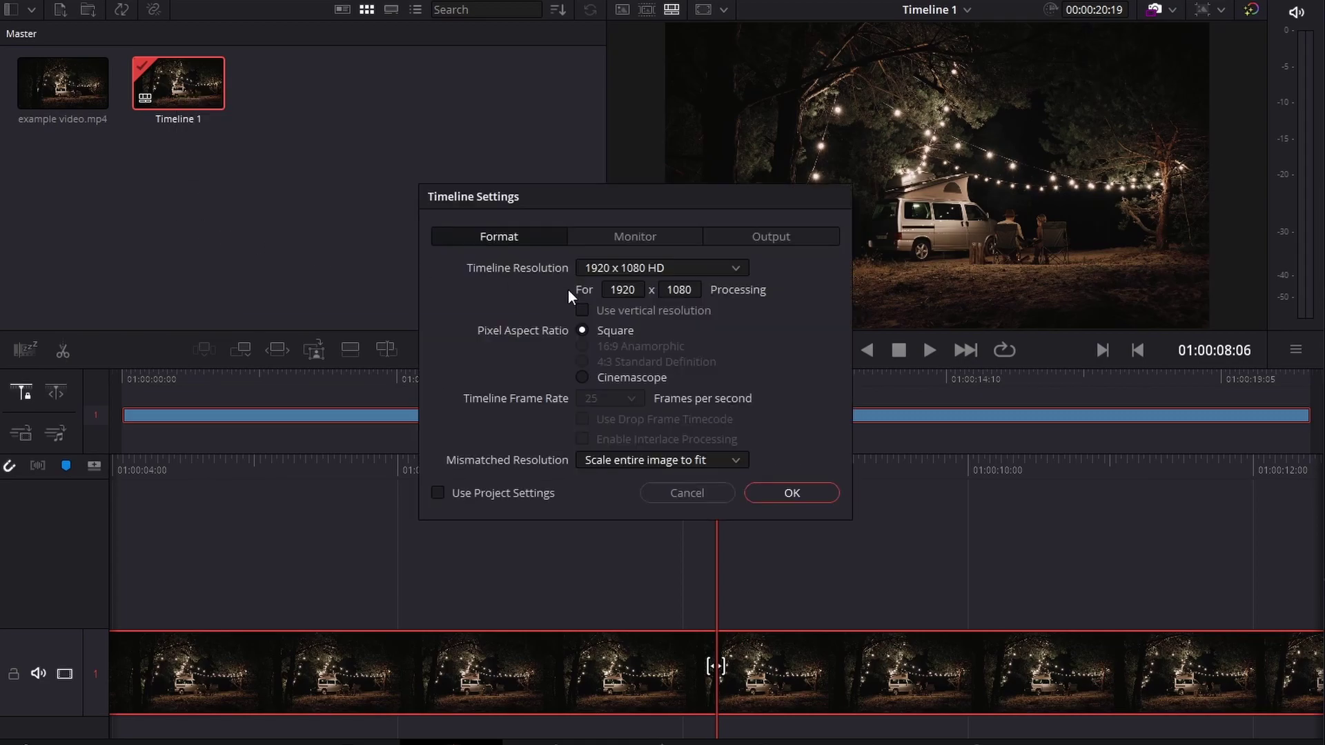
{"action": "left_click", "coordinate": [704, 494]}
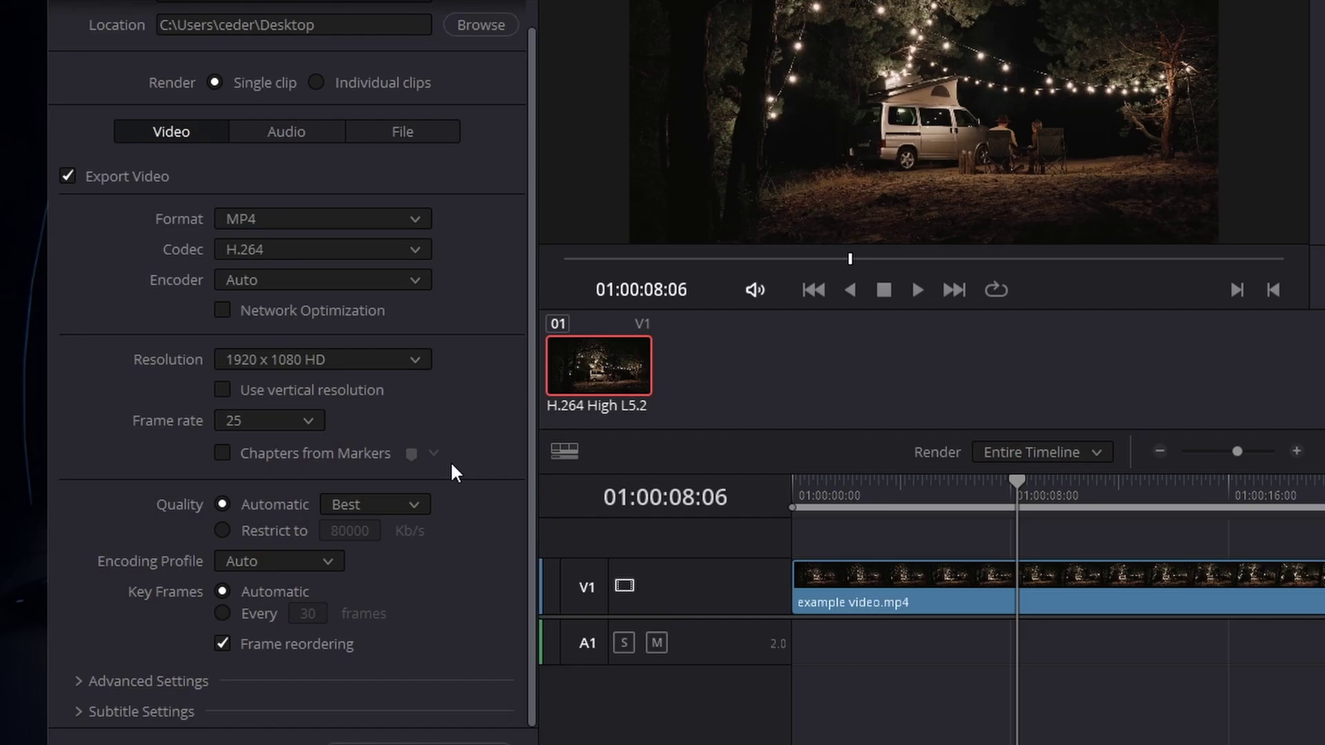
Step: Keep the export at 1920 x 1080 HD with vertical resolution switched off
{"action": "left_click", "coordinate": [246, 360]}
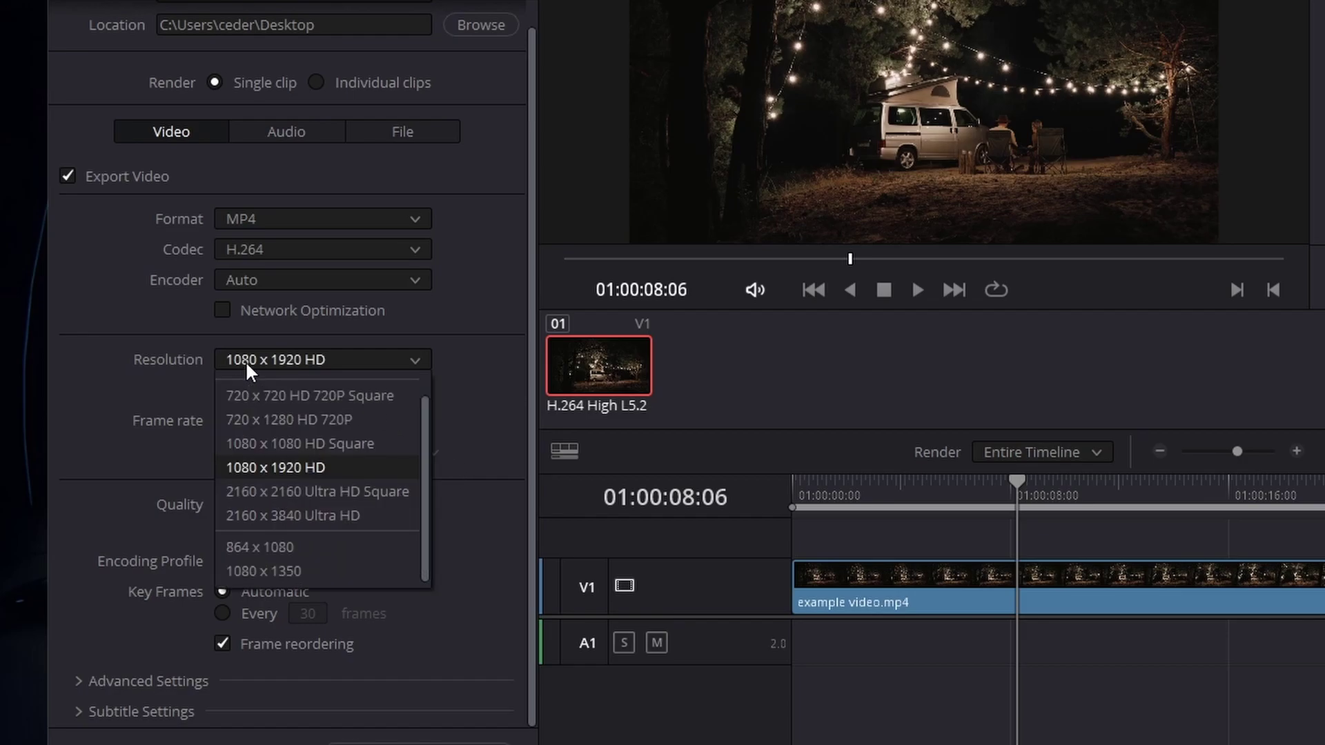
{"action": "left_click", "coordinate": [244, 363]}
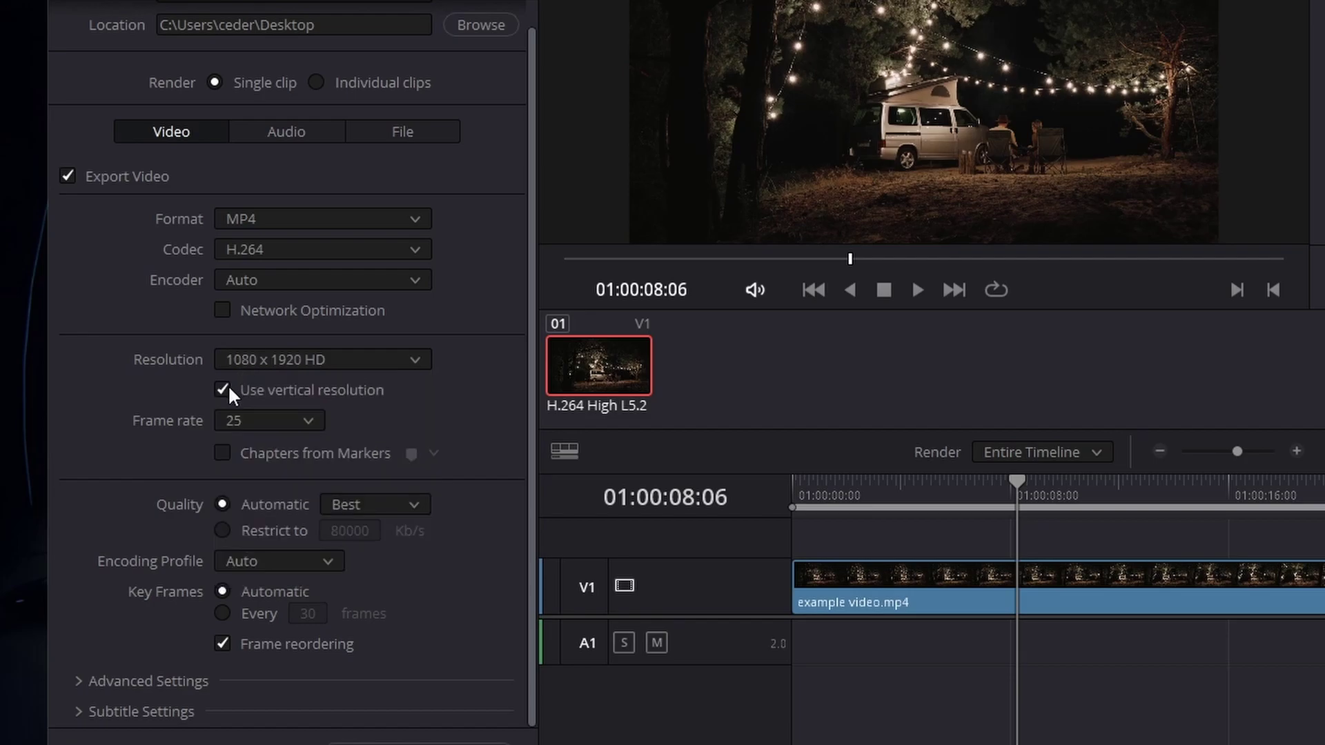
{"action": "left_click", "coordinate": [222, 389]}
Step: Set Quality to Restrict to with a bitrate limit of 25000 Kb/s
{"action": "left_click", "coordinate": [282, 524]}
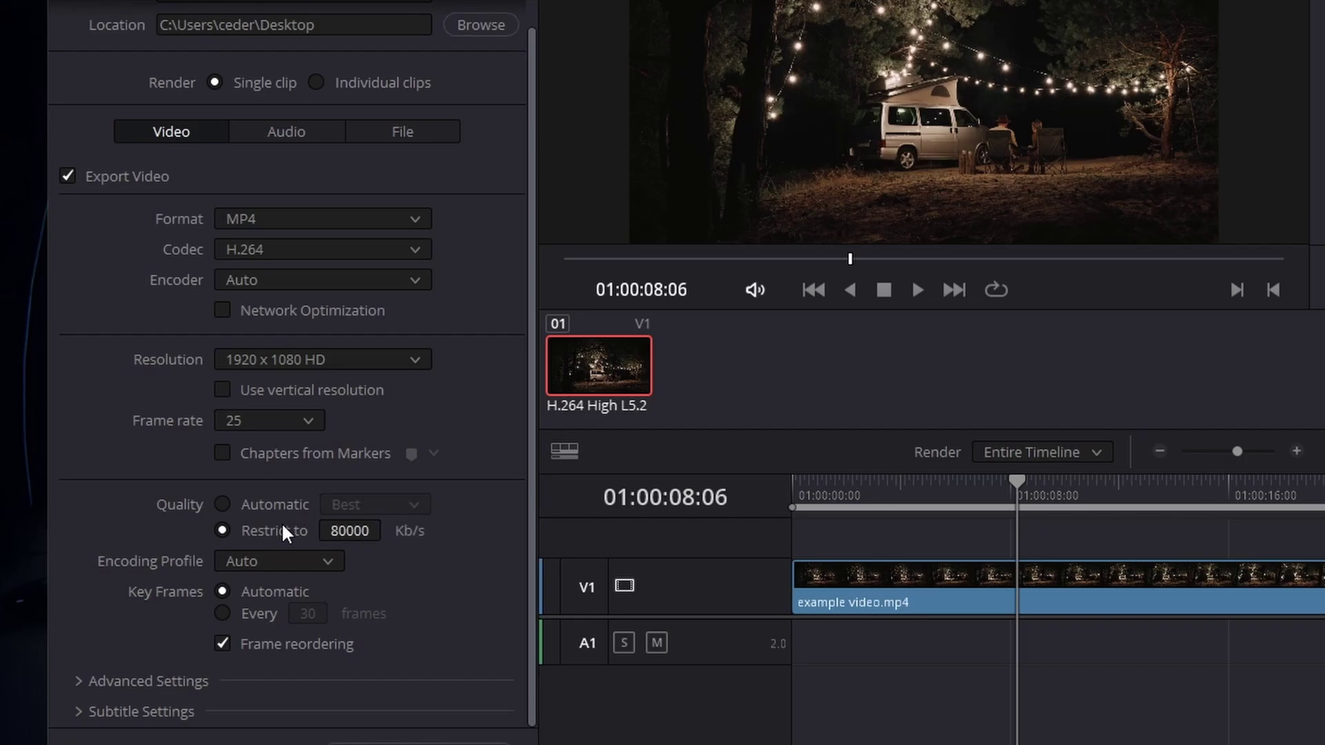
{"action": "left_click_drag", "start_coordinate": [330, 531], "coordinate": [331, 531]}
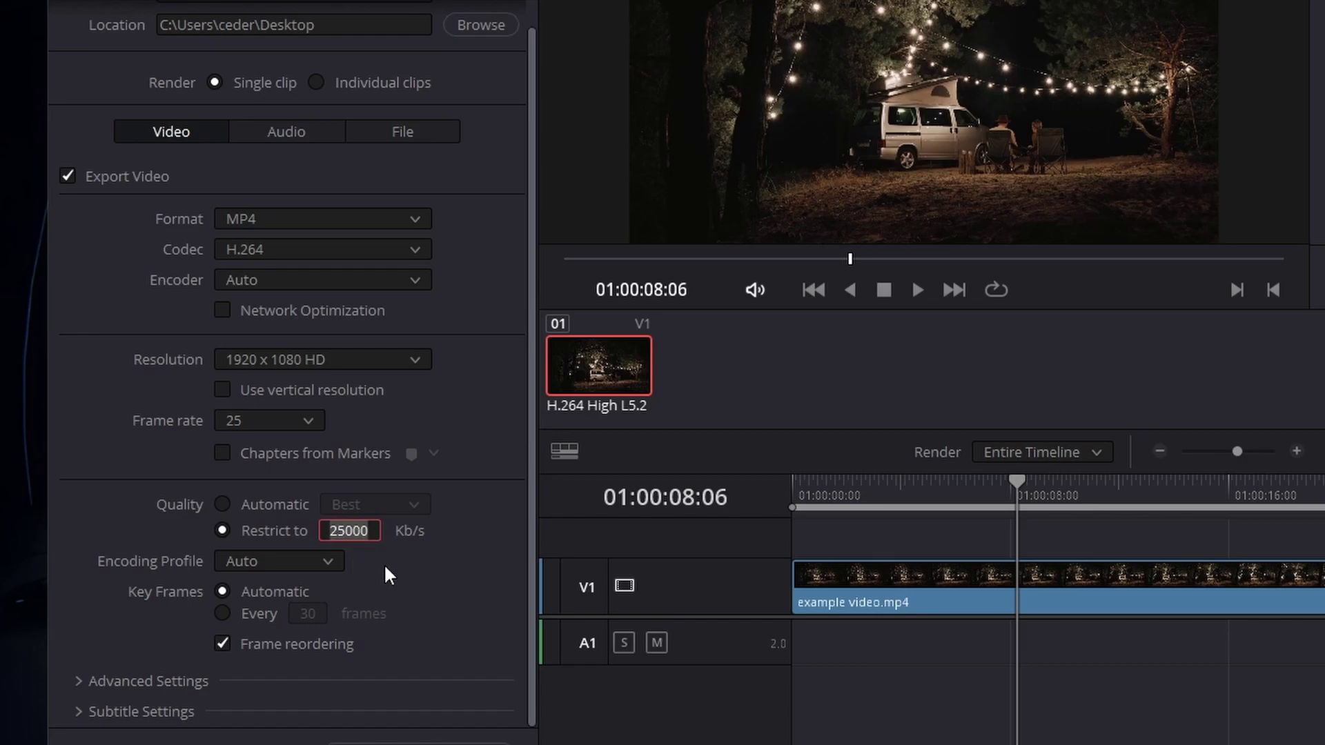
{"action": "type", "text": "60000"}
{"action": "key", "text": "Return"}
{"action": "key", "text": "ctrl+a"}
{"action": "key", "text": "Return"}
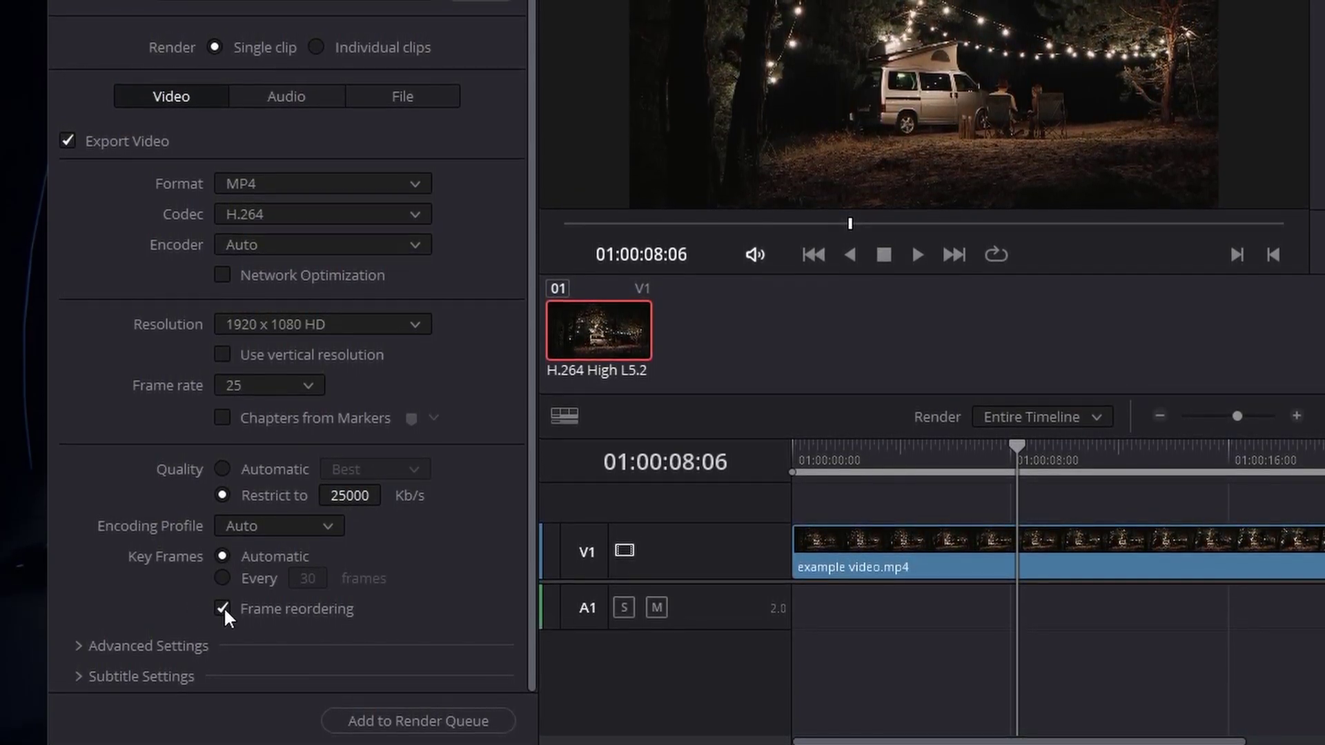
Step: Look over the advanced video settings, then confirm AAC as the audio codec
{"action": "left_click", "coordinate": [94, 649]}
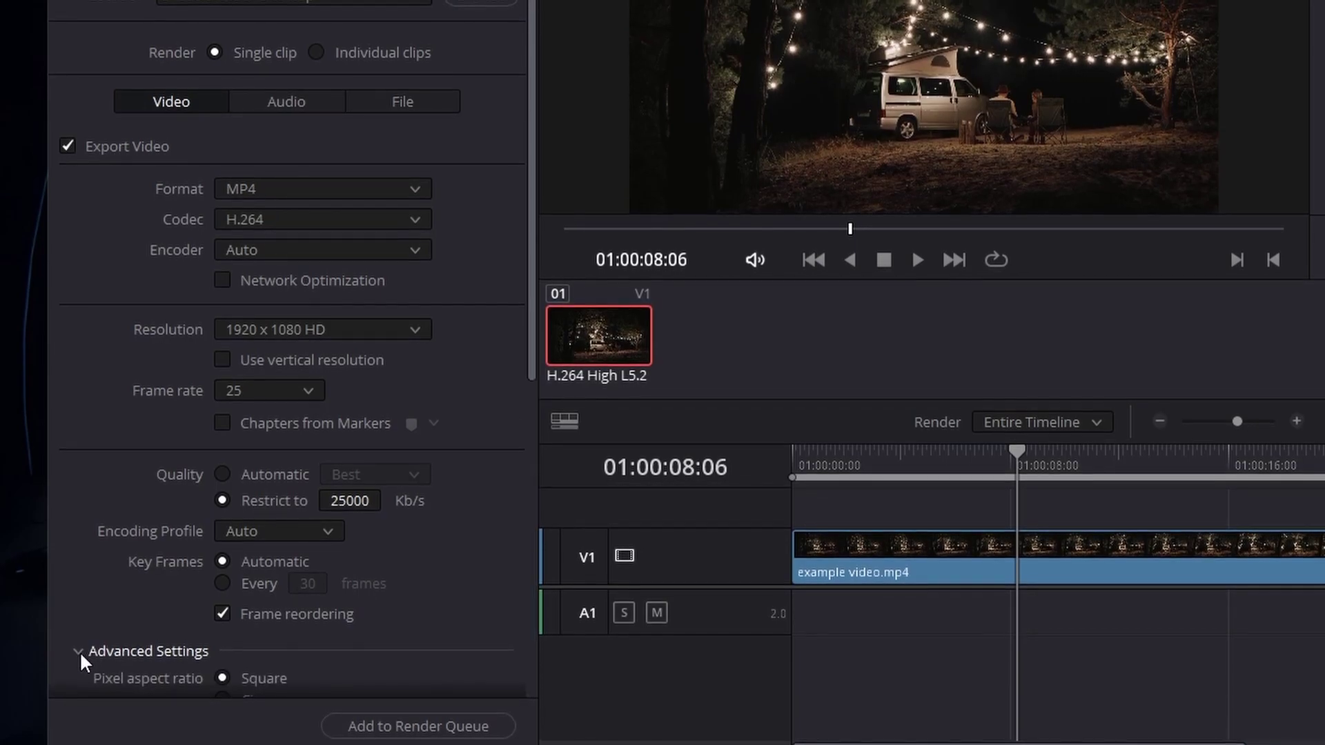
{"action": "scroll", "coordinate": [80, 651], "scroll_direction": "down", "scroll_amount": 2}
{"action": "left_click", "coordinate": [73, 587]}
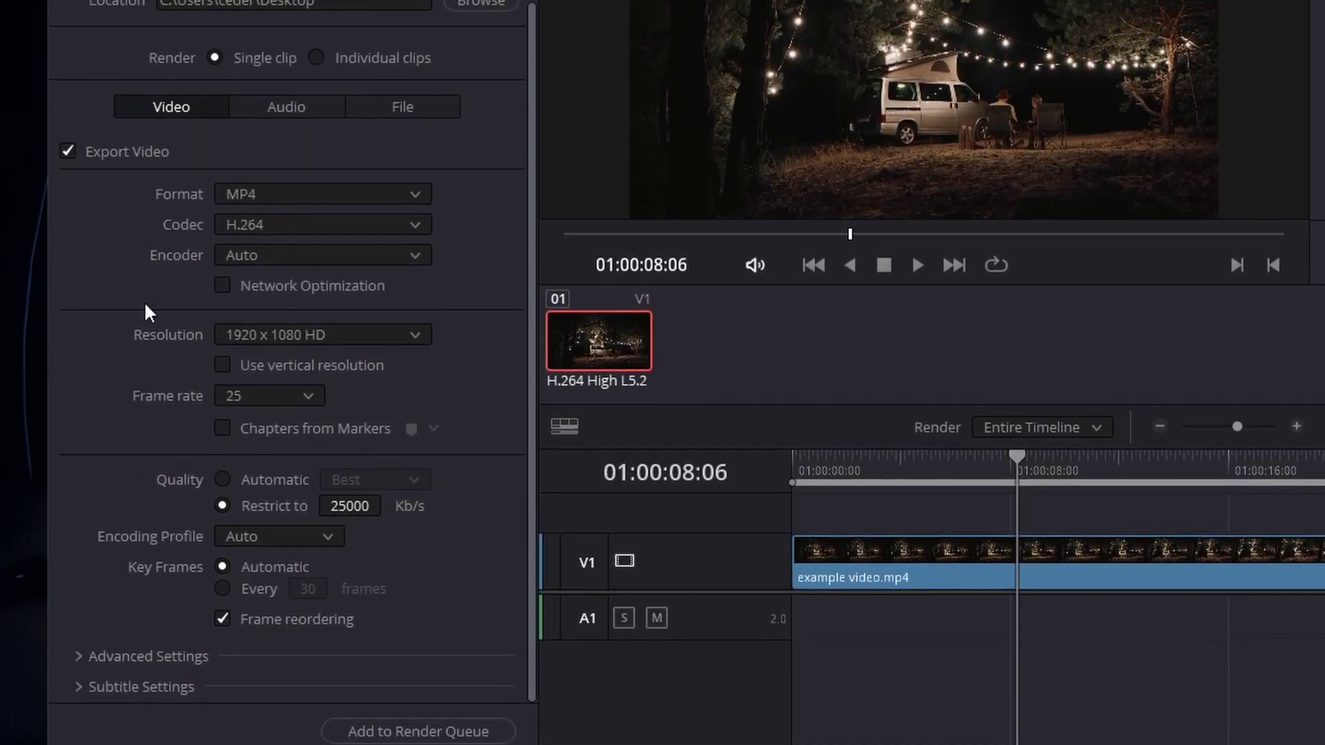
{"action": "left_click", "coordinate": [276, 115]}
{"action": "left_click", "coordinate": [463, 225]}
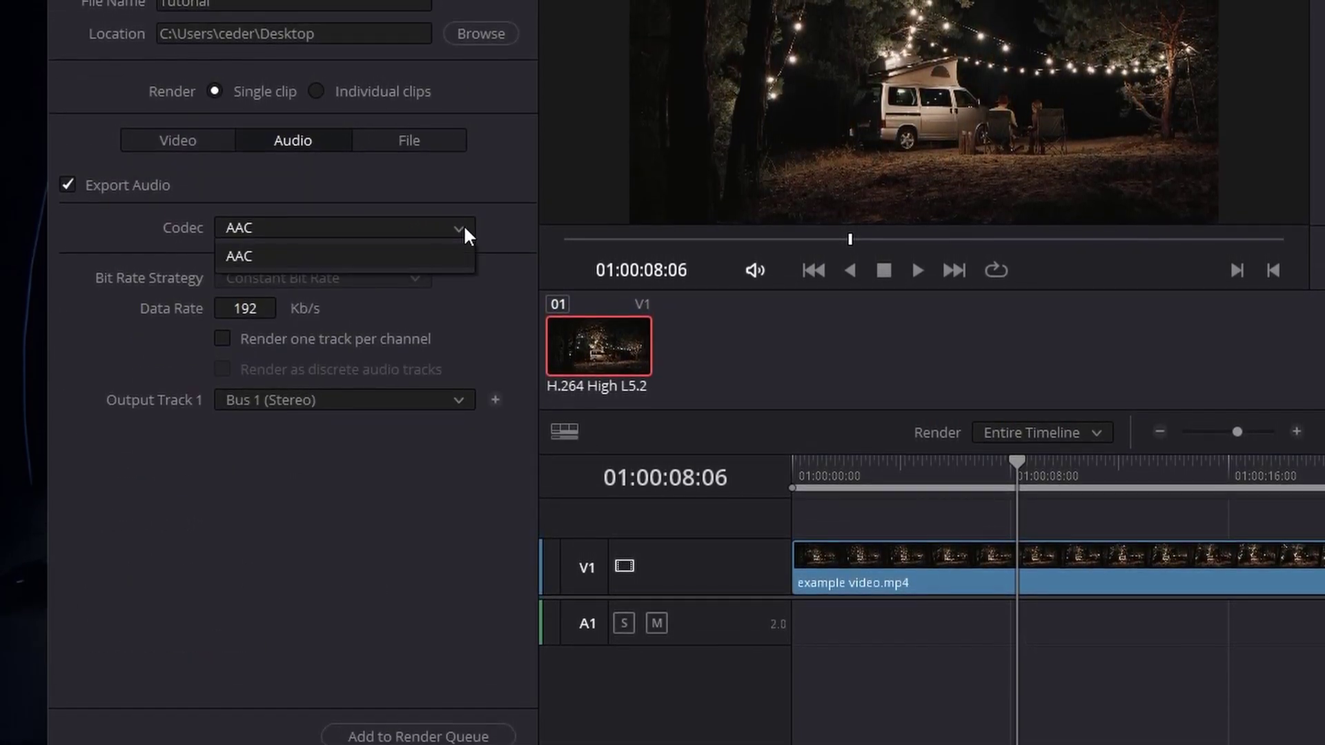
{"action": "left_click", "coordinate": [463, 225]}
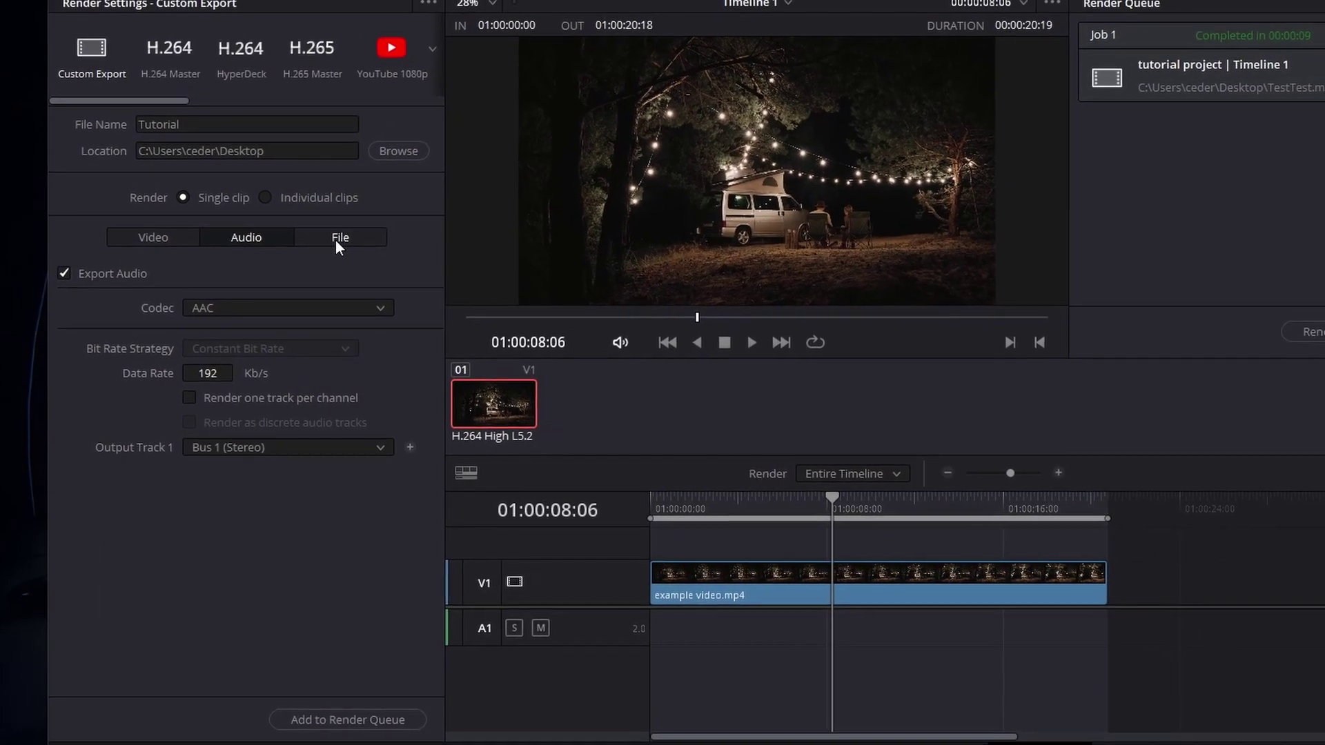
Step: Add the Tutorial.mp4 export to the render queue as Job 2
{"action": "left_click", "coordinate": [355, 219]}
{"action": "left_click", "coordinate": [147, 254]}
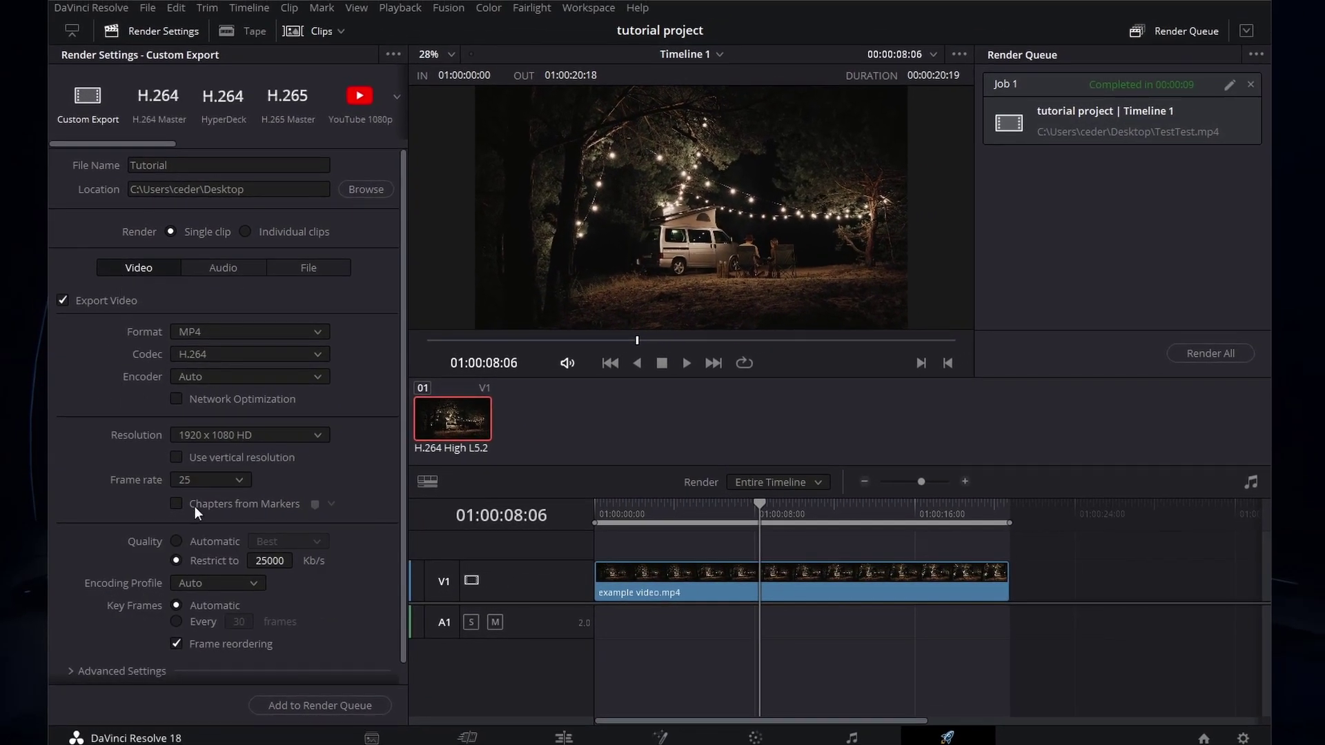
{"action": "left_click", "coordinate": [271, 705]}
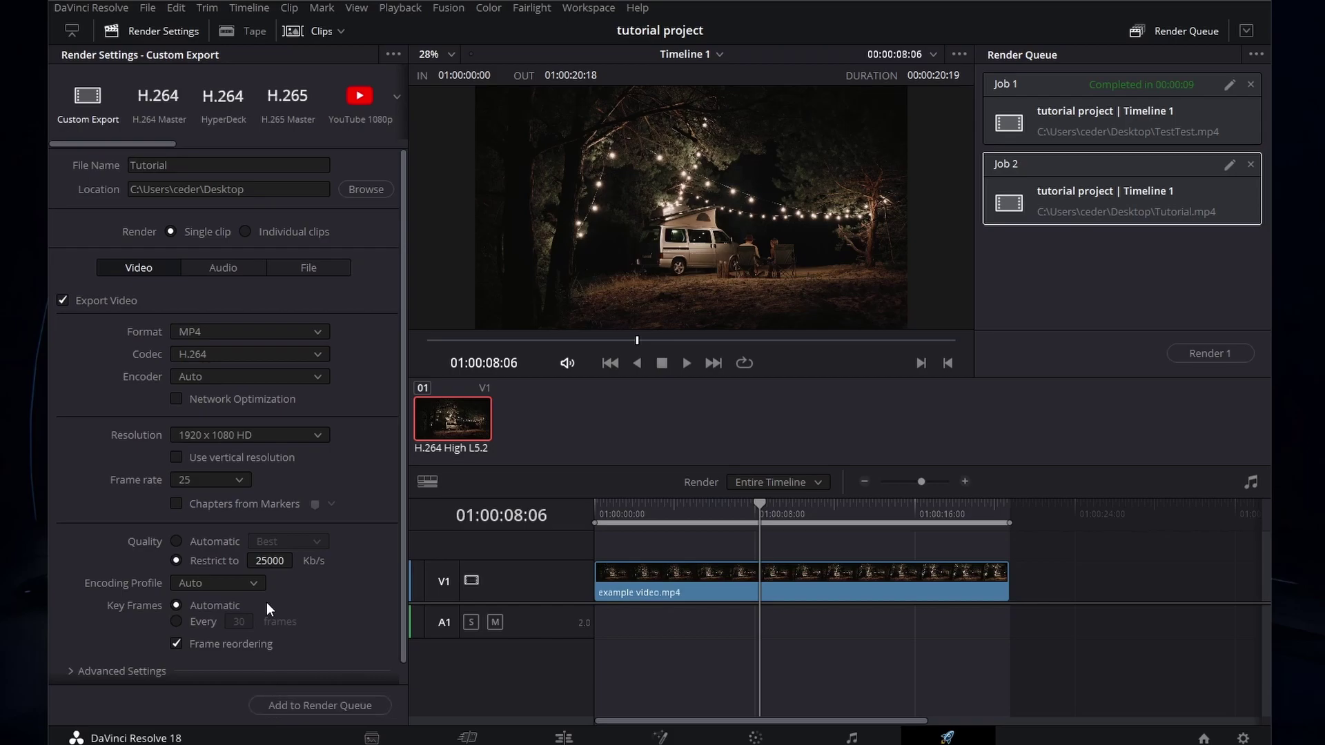
{"action": "mouse_move", "coordinate": [123, 142]}
{"action": "left_mouse_down"}
{"action": "mouse_move", "coordinate": [164, 143]}
{"action": "mouse_move", "coordinate": [122, 138]}
{"action": "left_mouse_up"}
Step: Save the current render settings as a new preset named 'Tutorial'
{"action": "left_click", "coordinate": [391, 56]}
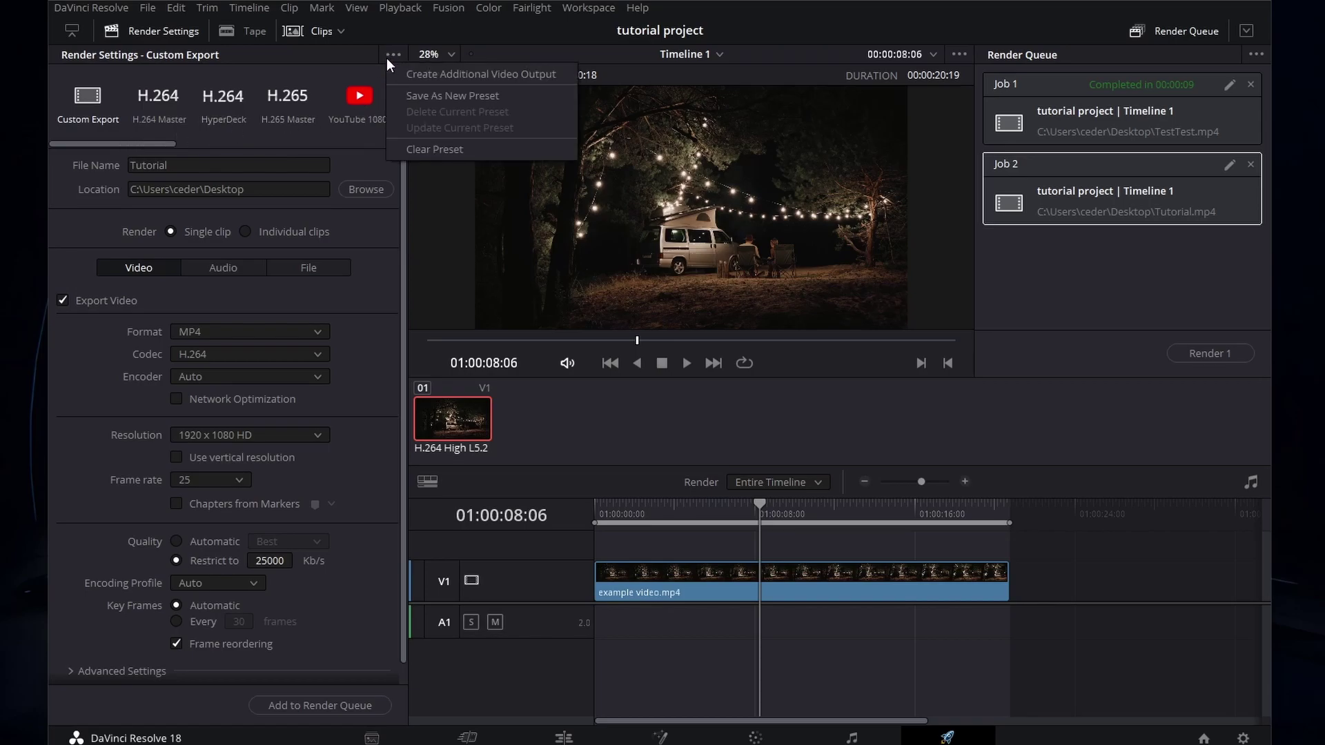
{"action": "left_click", "coordinate": [397, 96]}
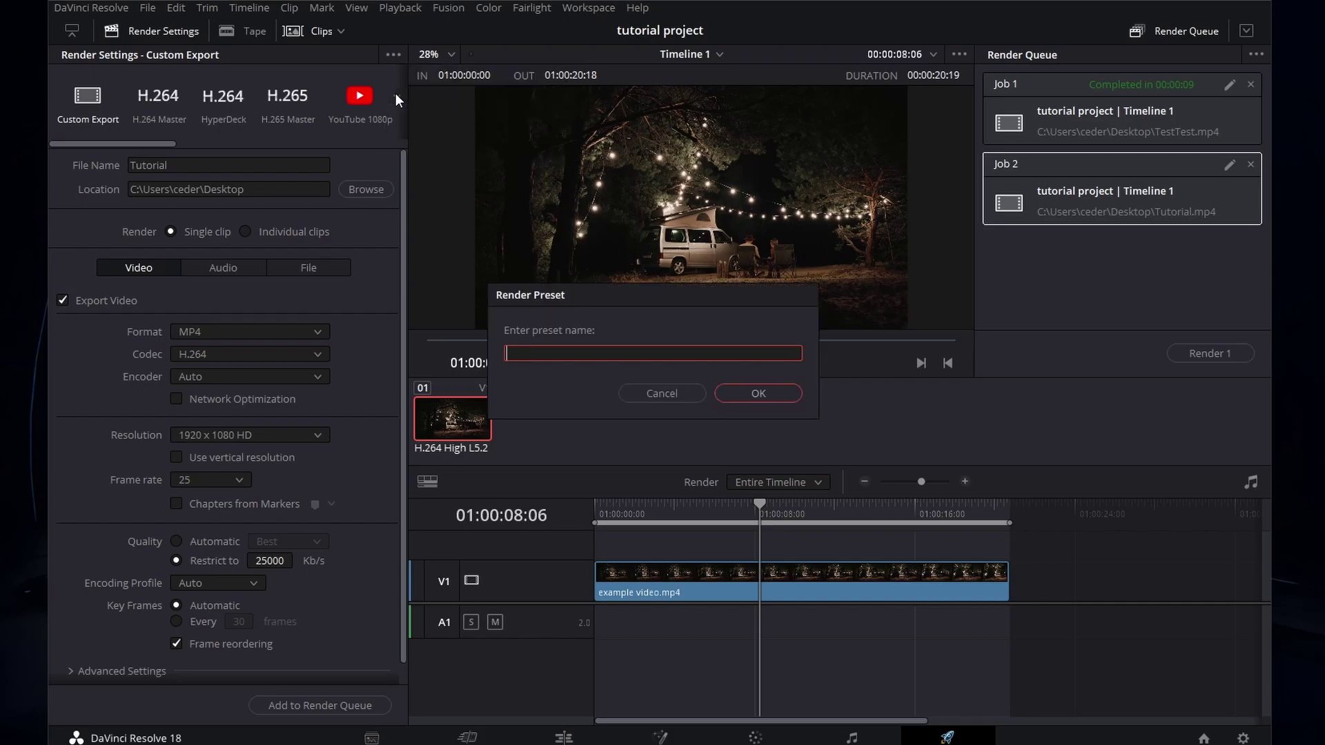
{"action": "type", "text": "Tutorial"}
{"action": "left_click", "coordinate": [752, 394]}
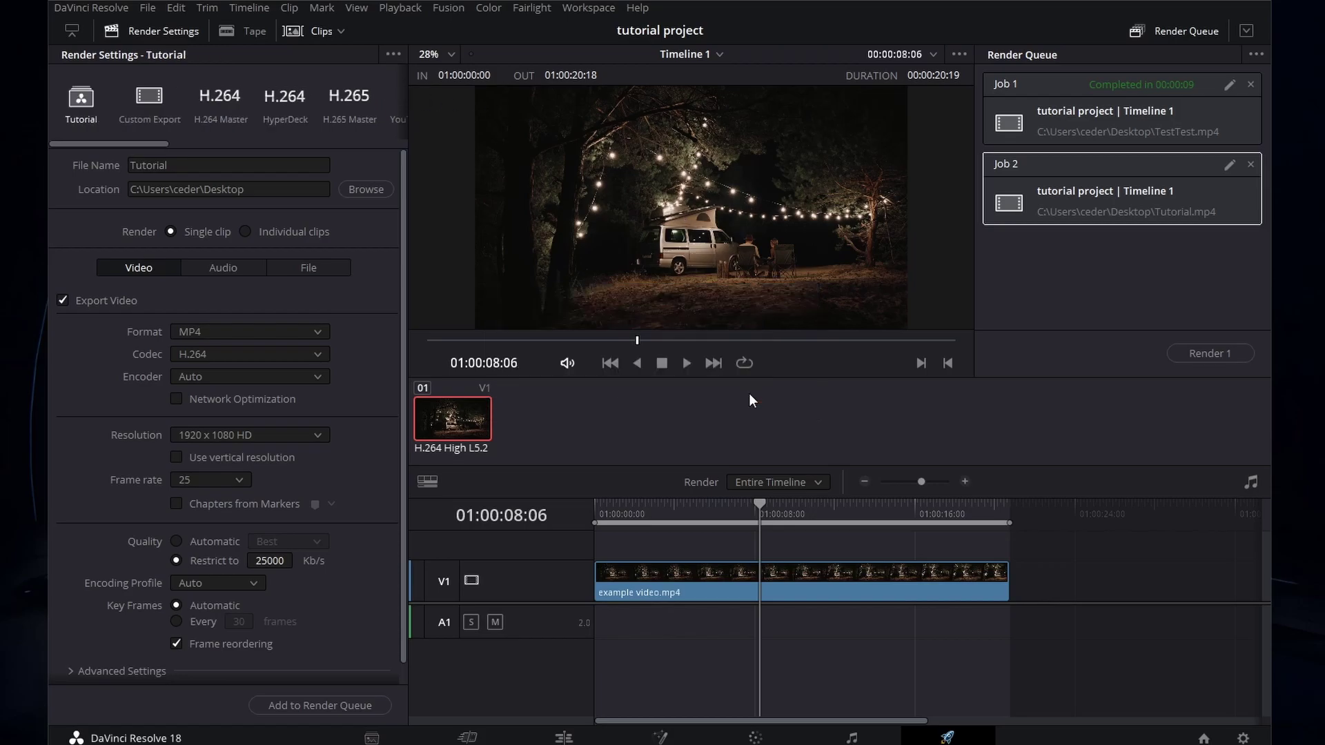